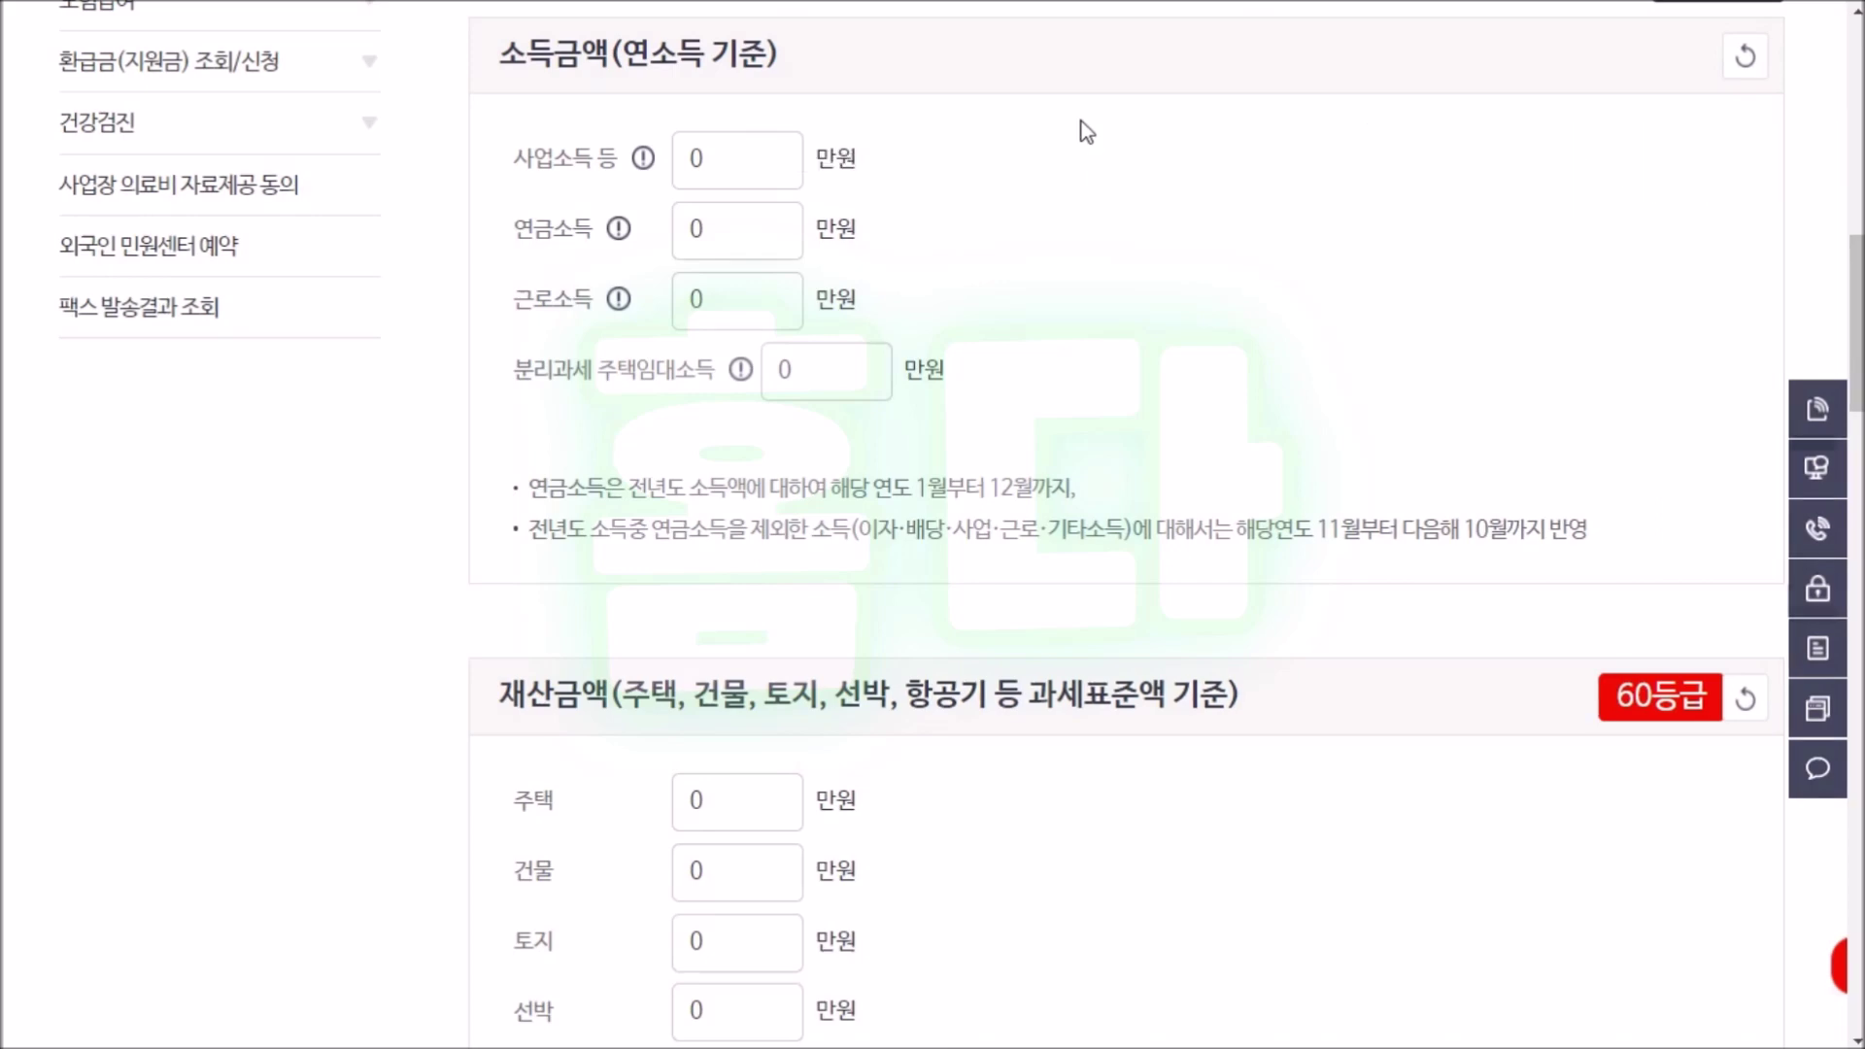
- Set the earned income (근로소득) to 1,200만원 and the pension income (연금소득) to 720만원
text(1200)
click(1066, 300)
click(775, 233)
text(720)
- Set the house (주택) value in the property amounts section to 20,000만원
scroll(1858, 379, down, 1)
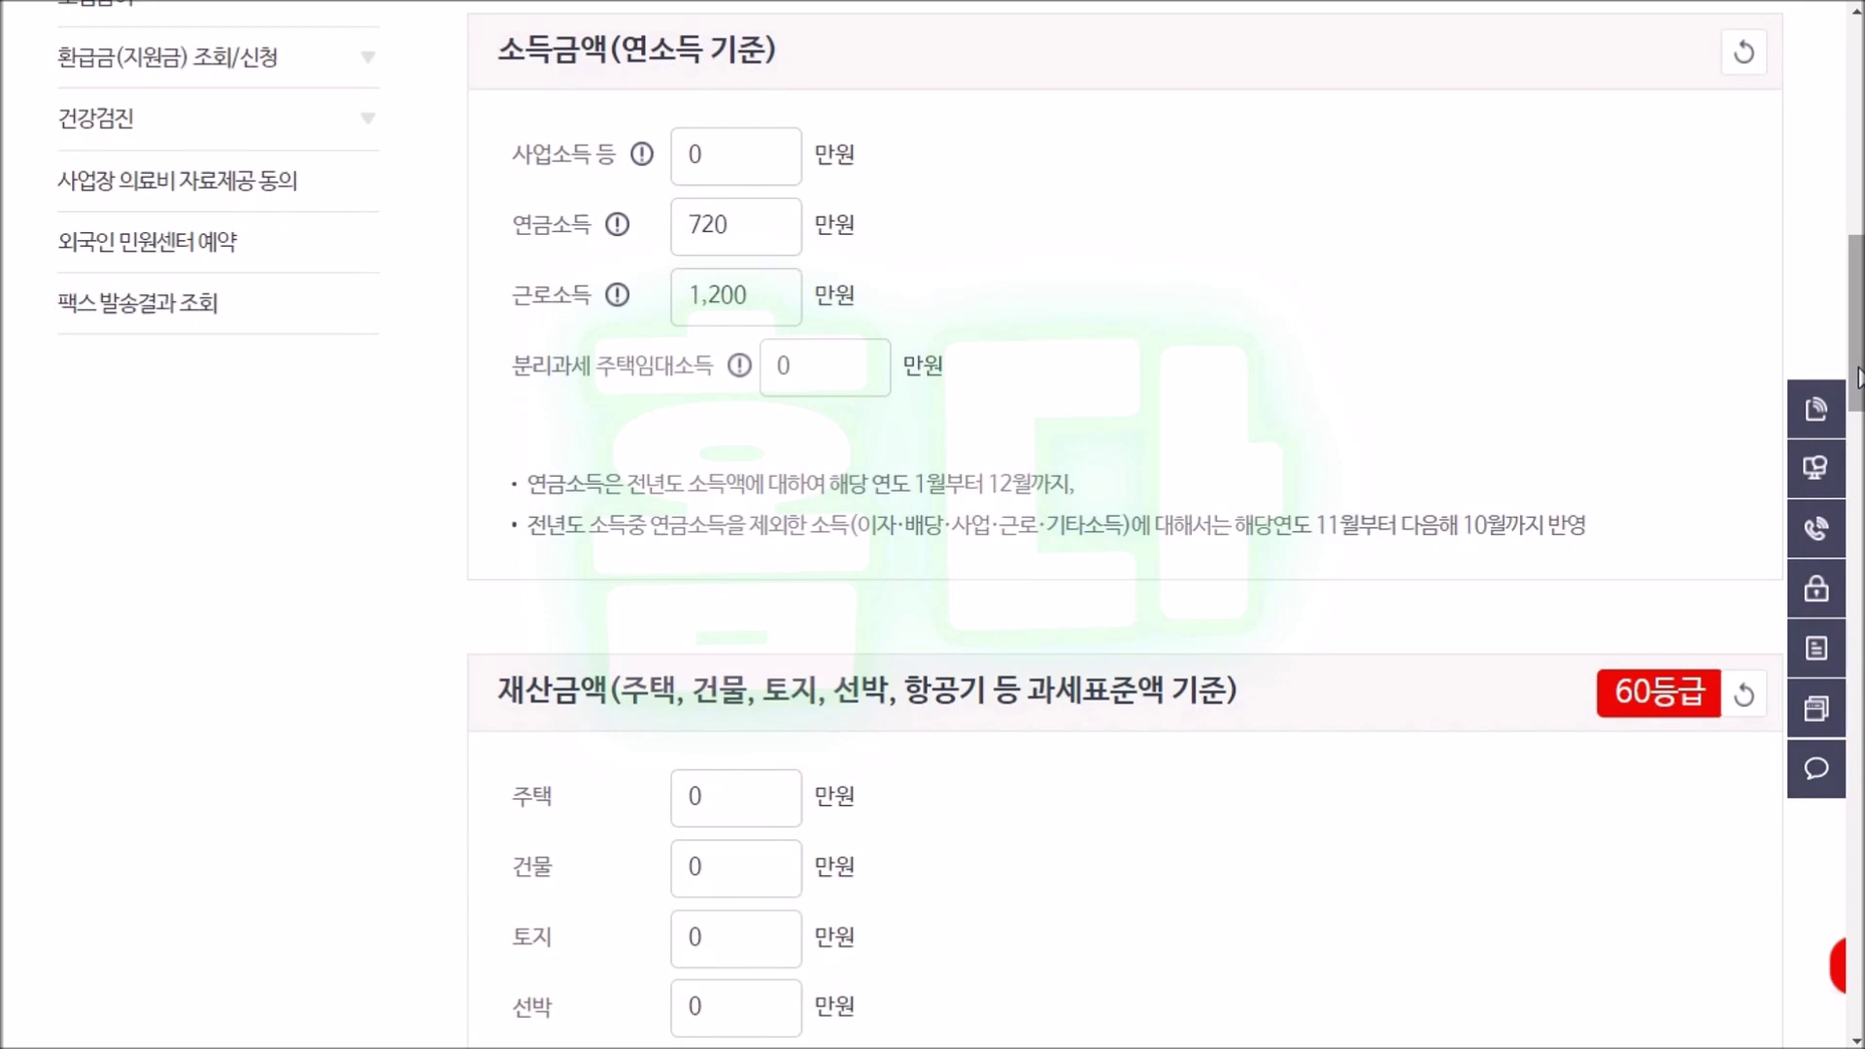
scroll(1858, 379, down, 6)
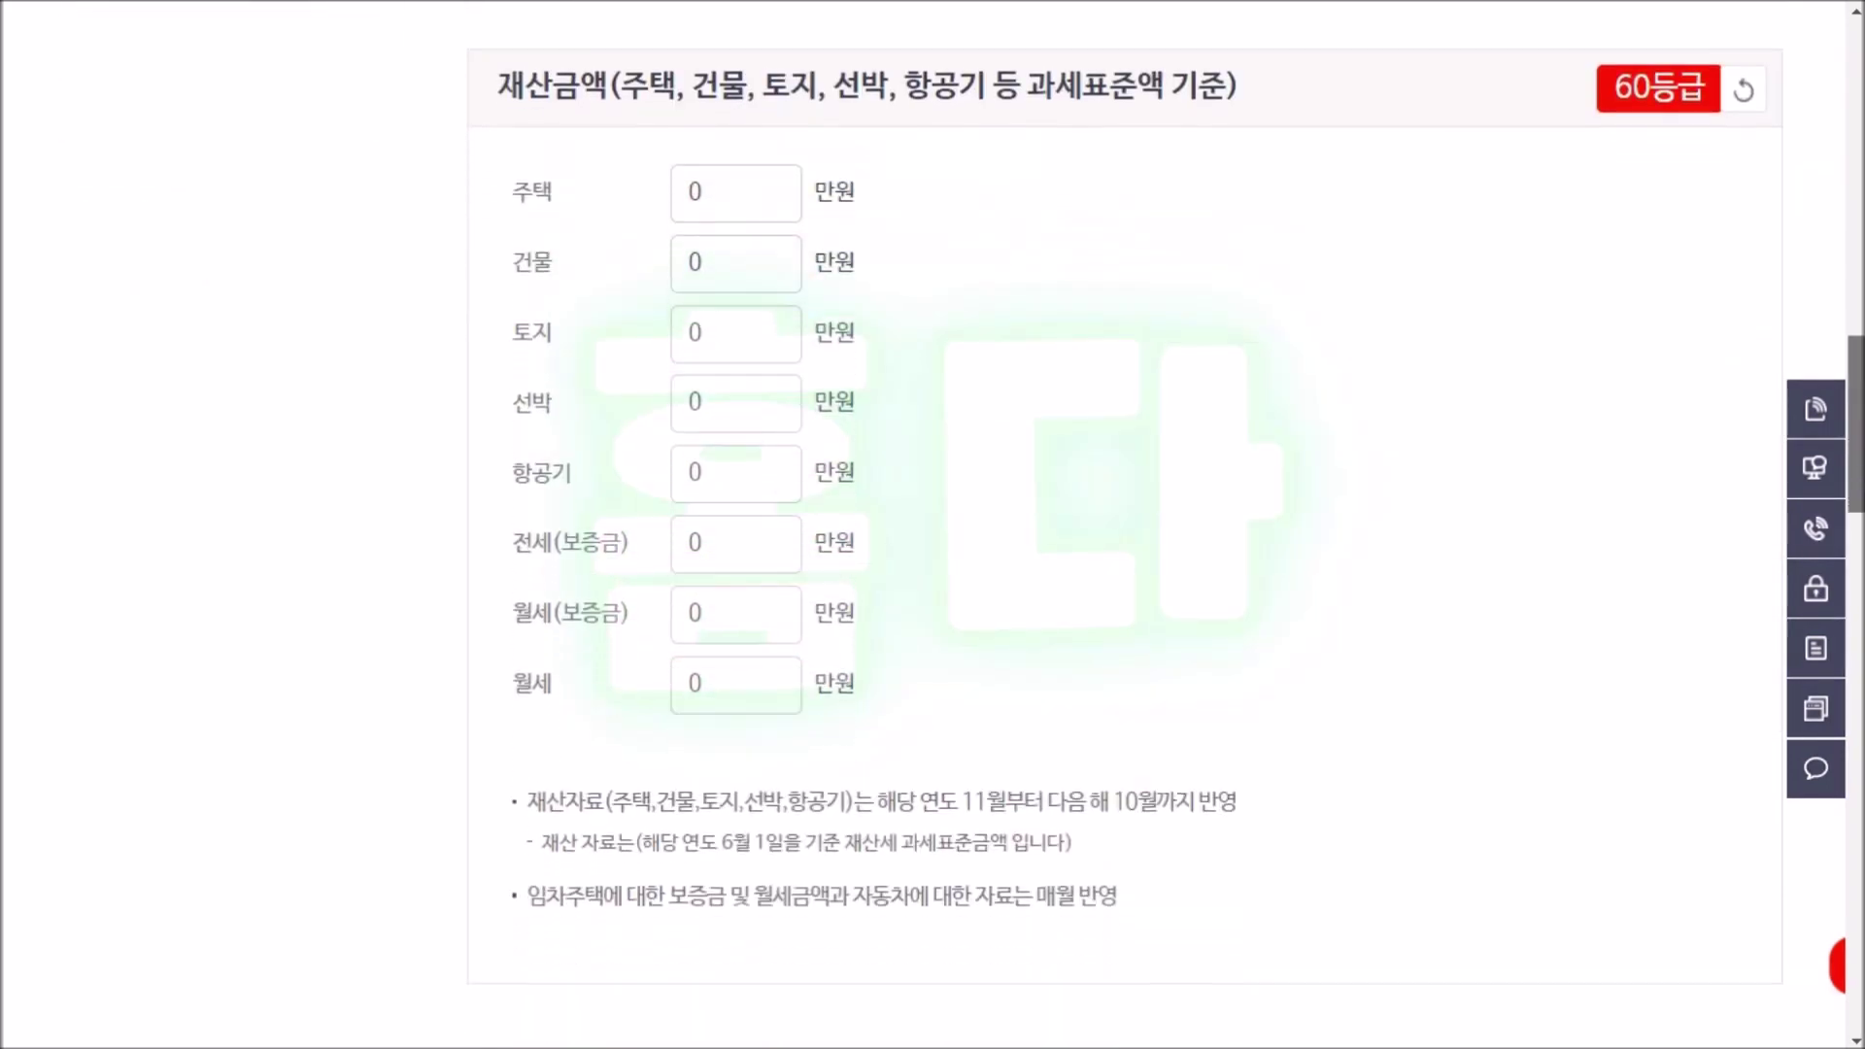
scroll(1858, 379, down, 1)
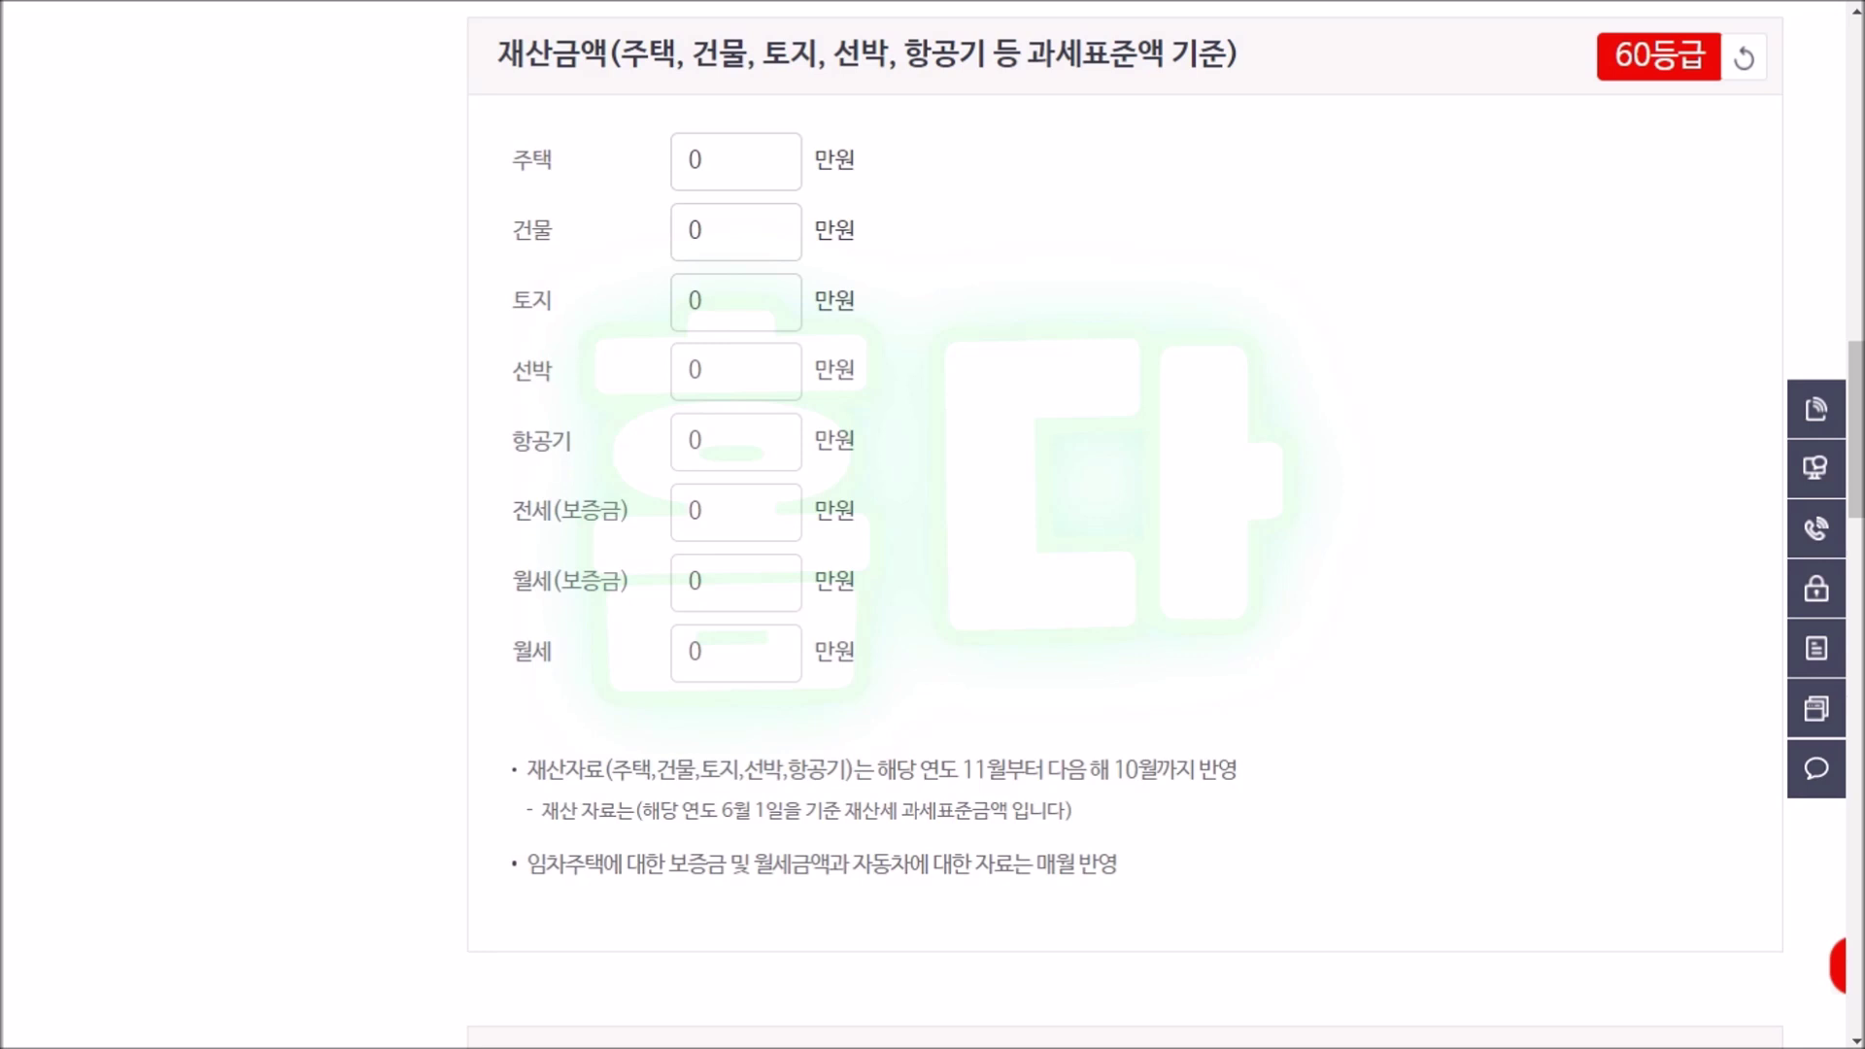
double_click(720, 166)
text(200000)
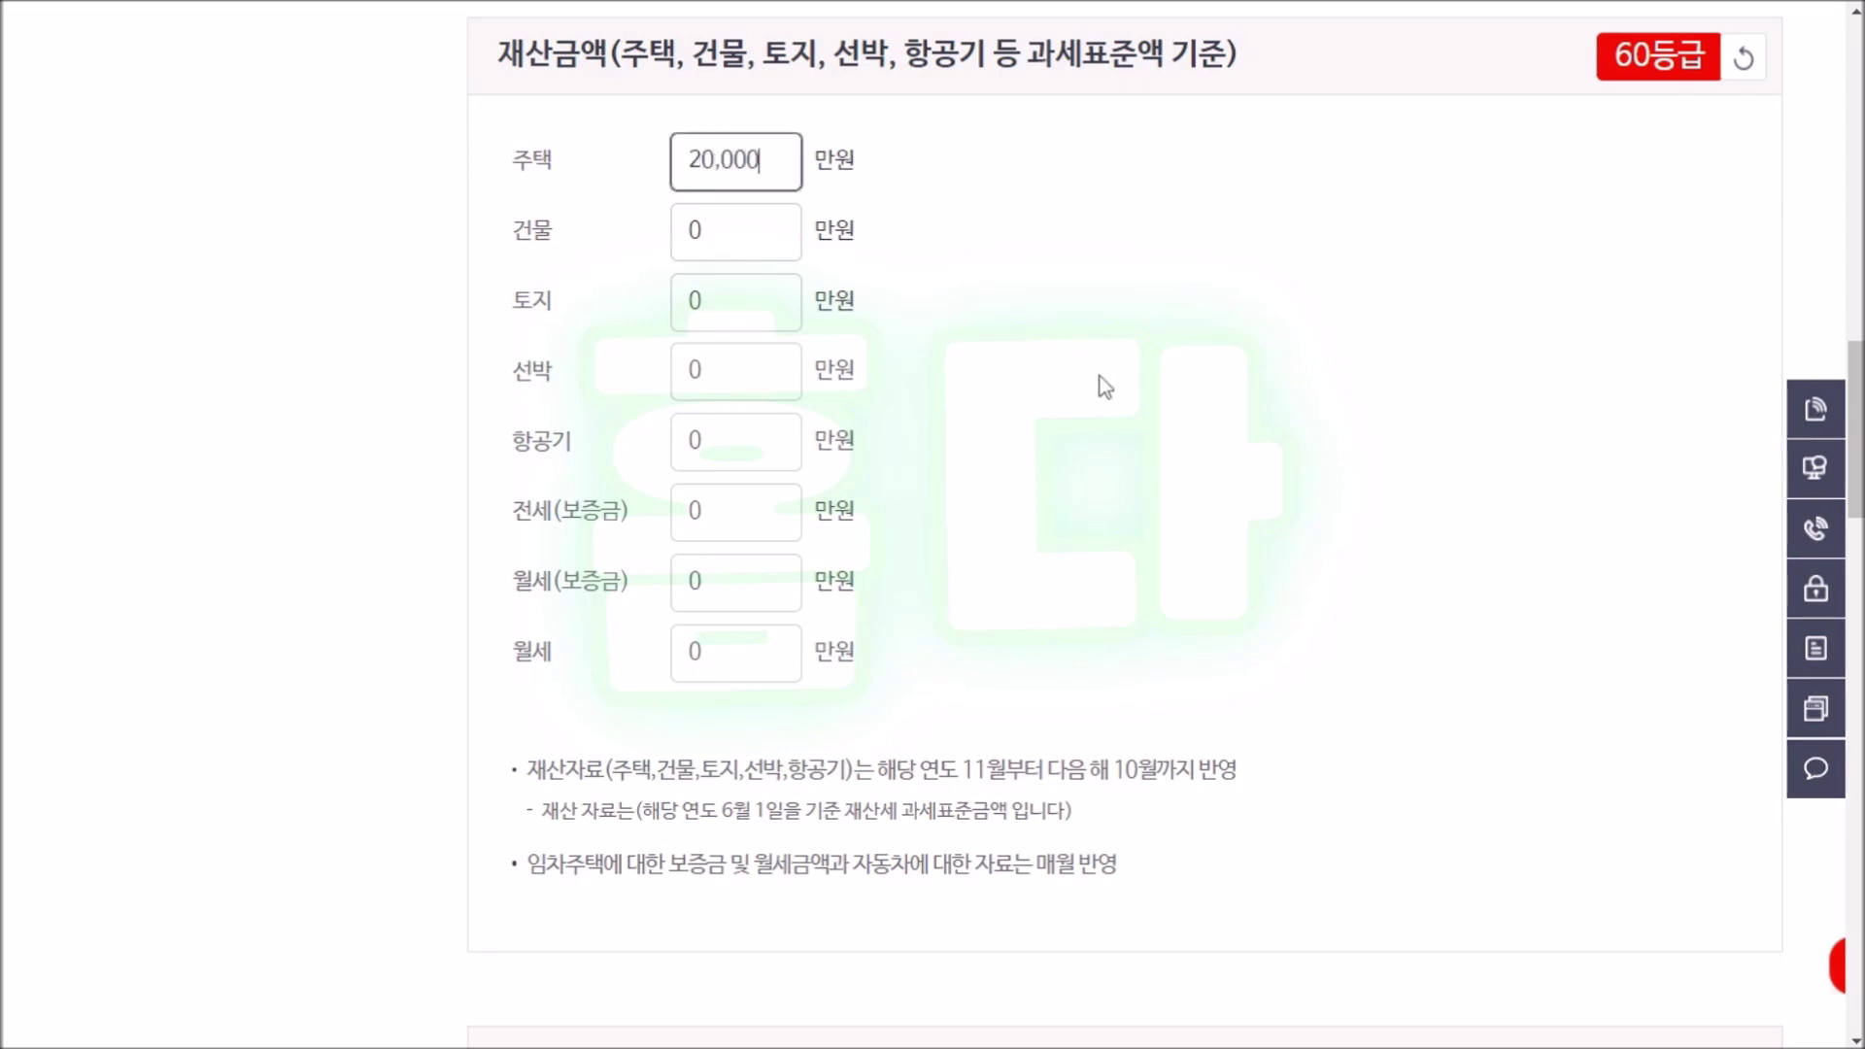
click(1099, 376)
- Choose 주택 for the housing loan deduction with a loan balance of 10,000만원, consulting the deduction scheme's explanation
scroll(1099, 376, down, 8)
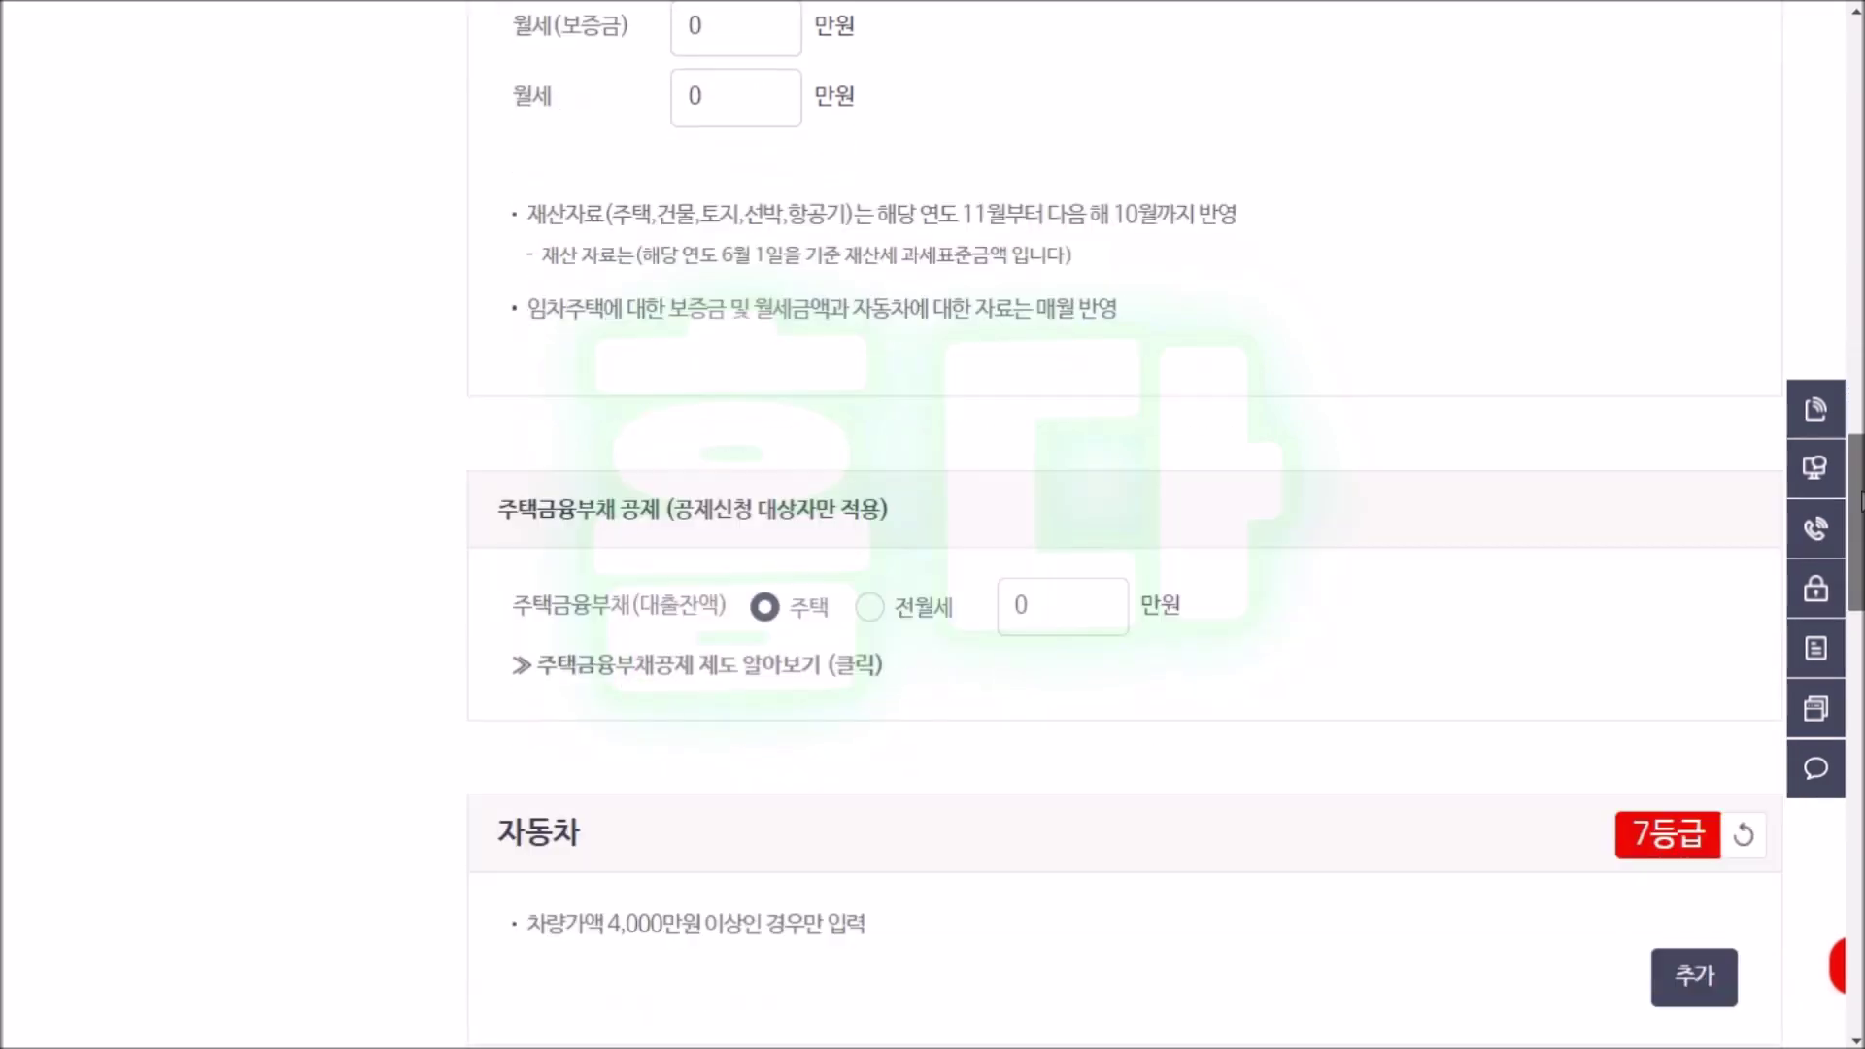
scroll(1050, 319, down, 2)
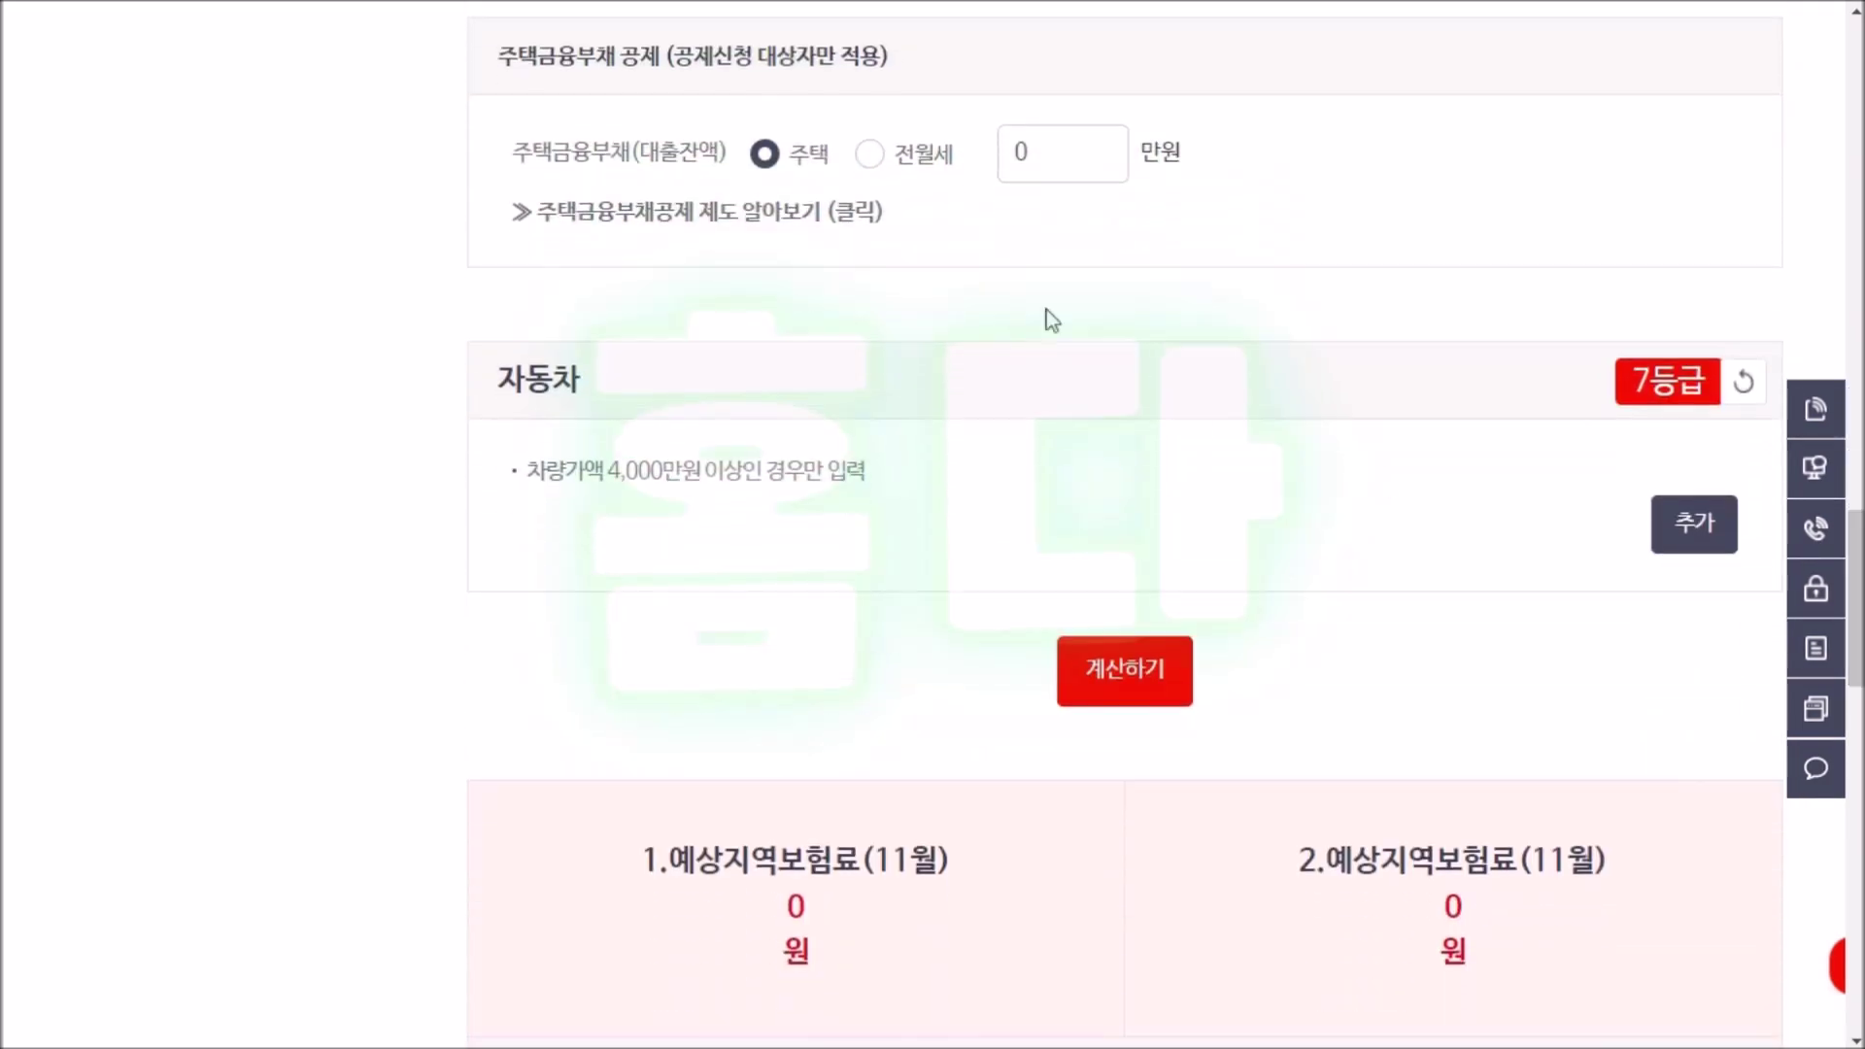
click(867, 157)
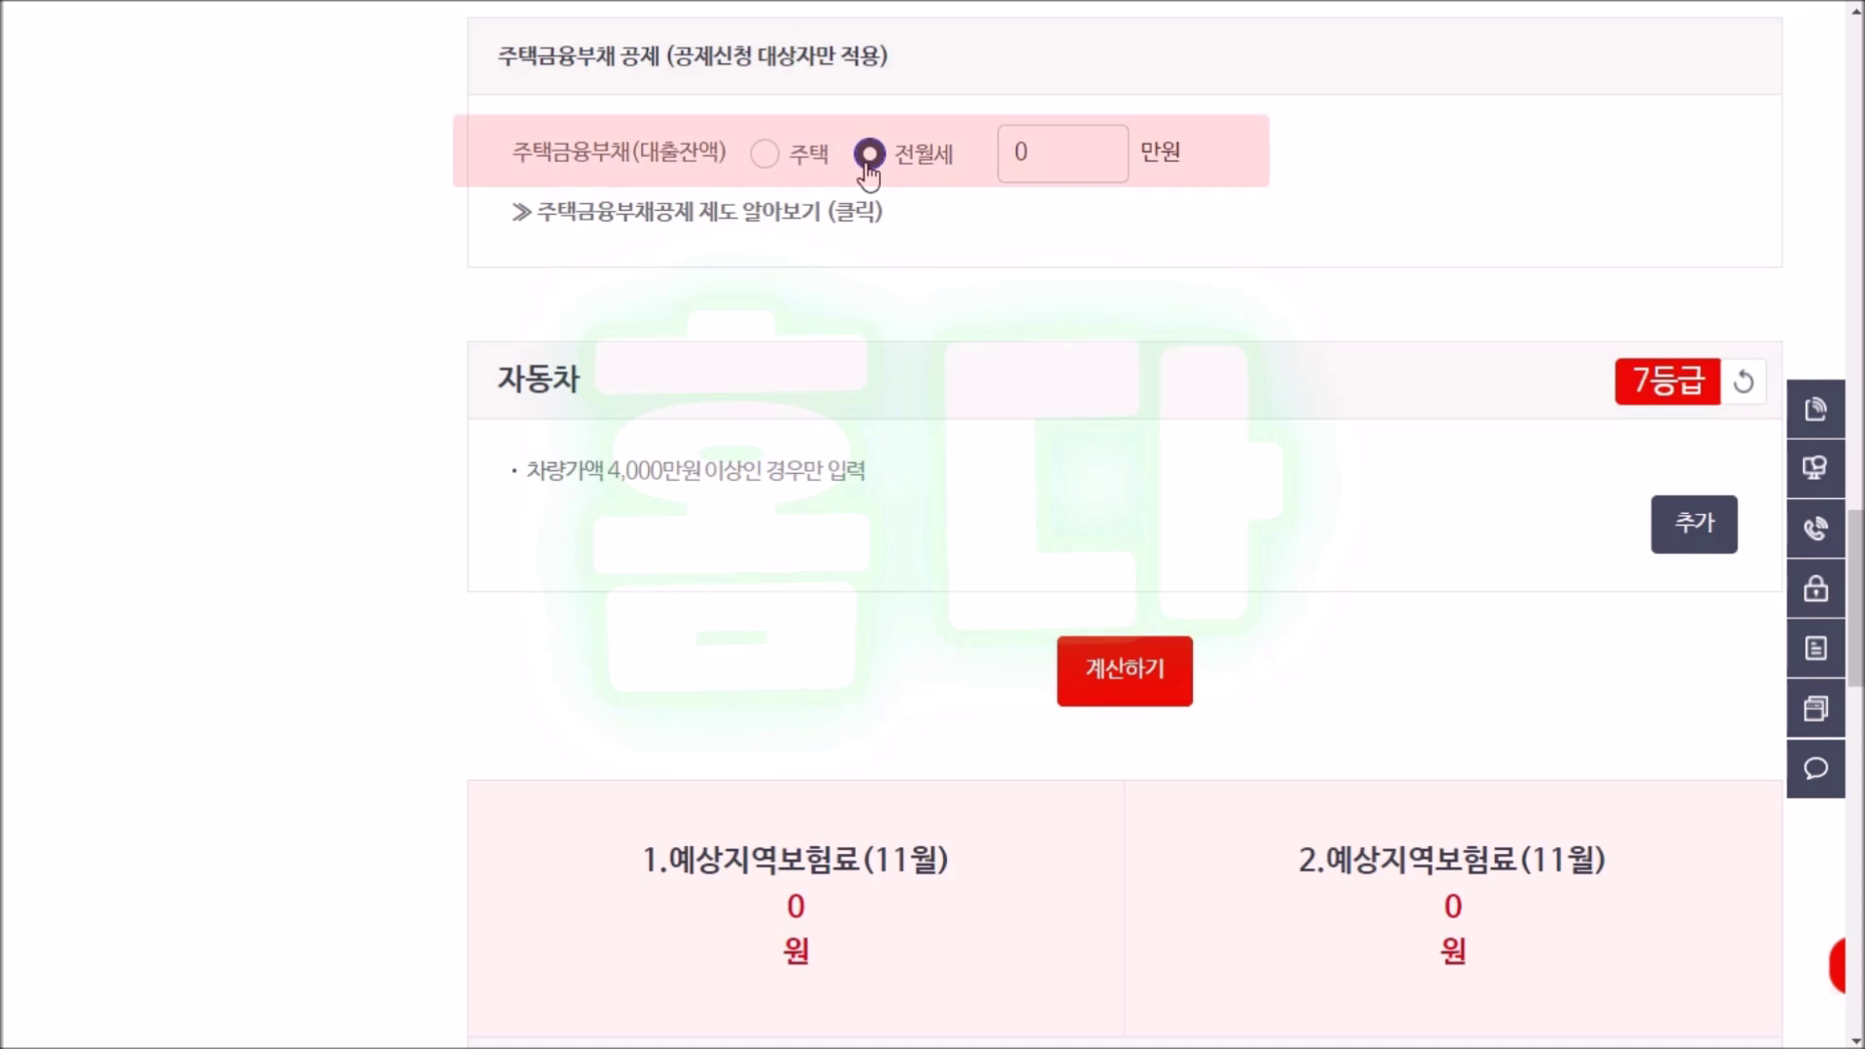
click(764, 153)
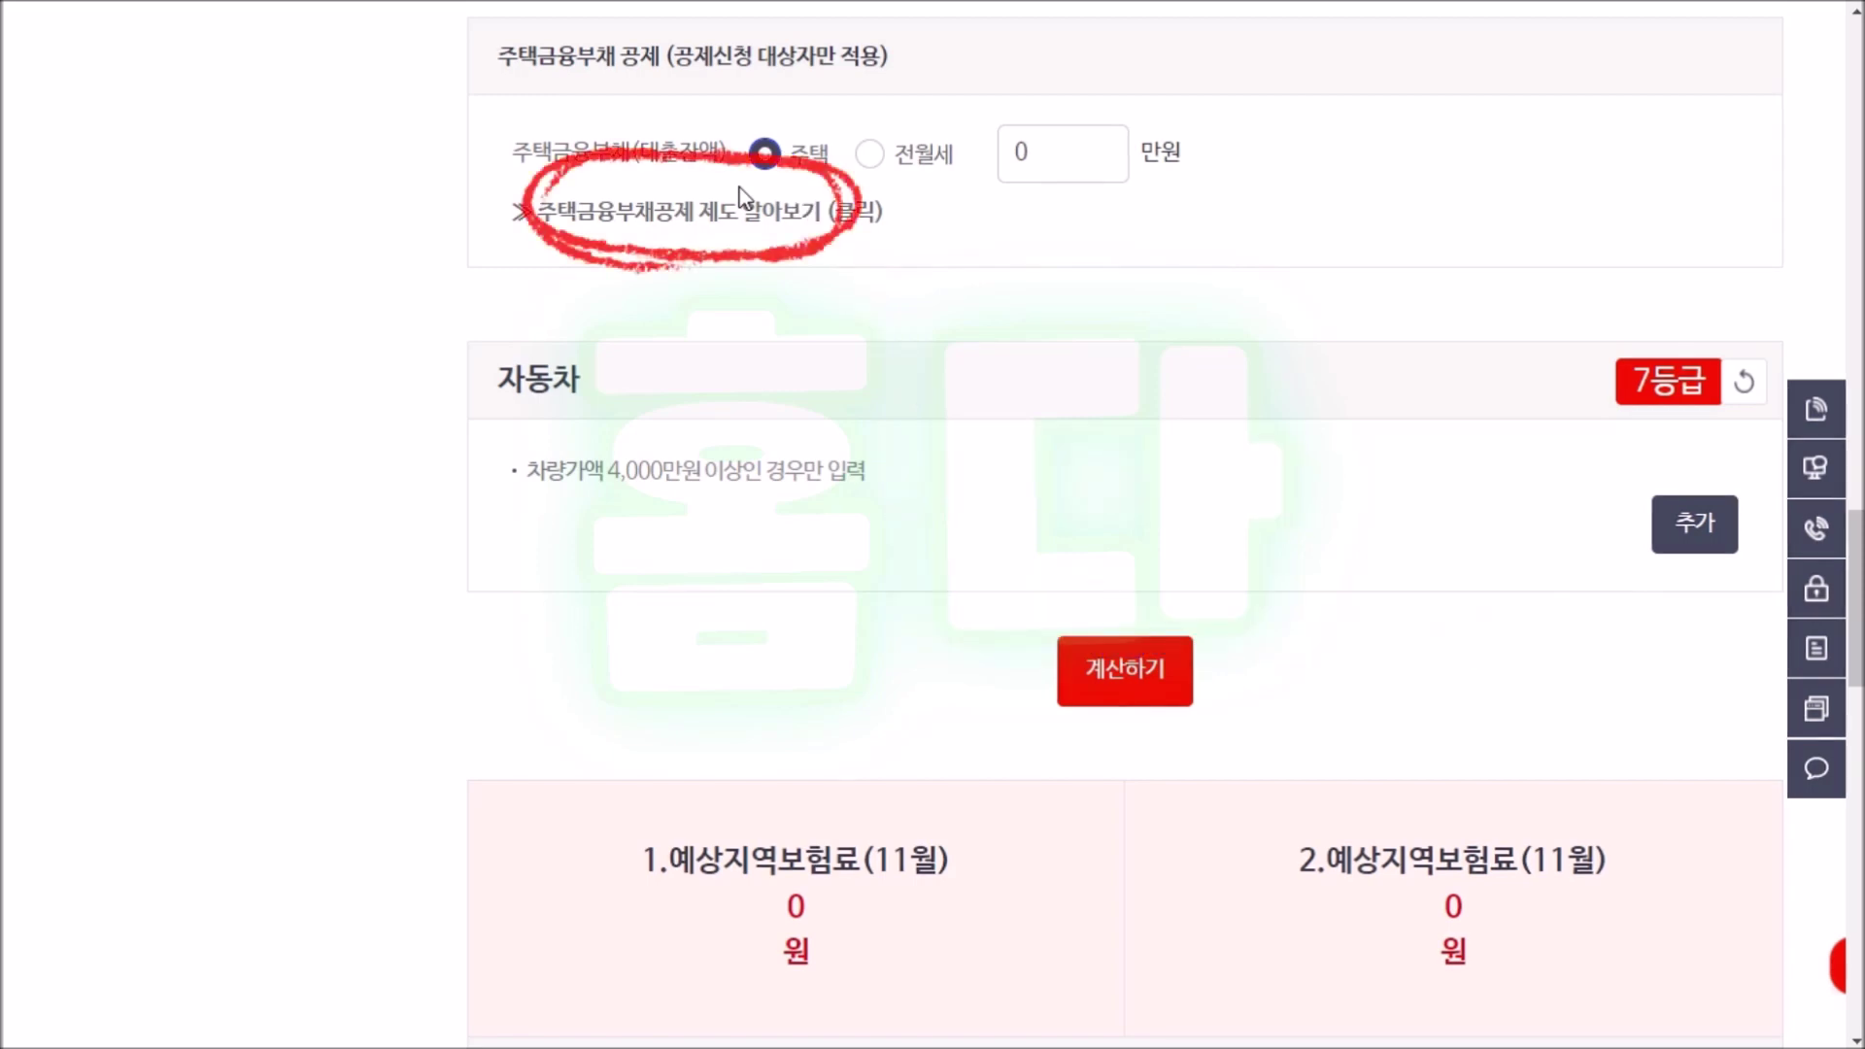
click(714, 228)
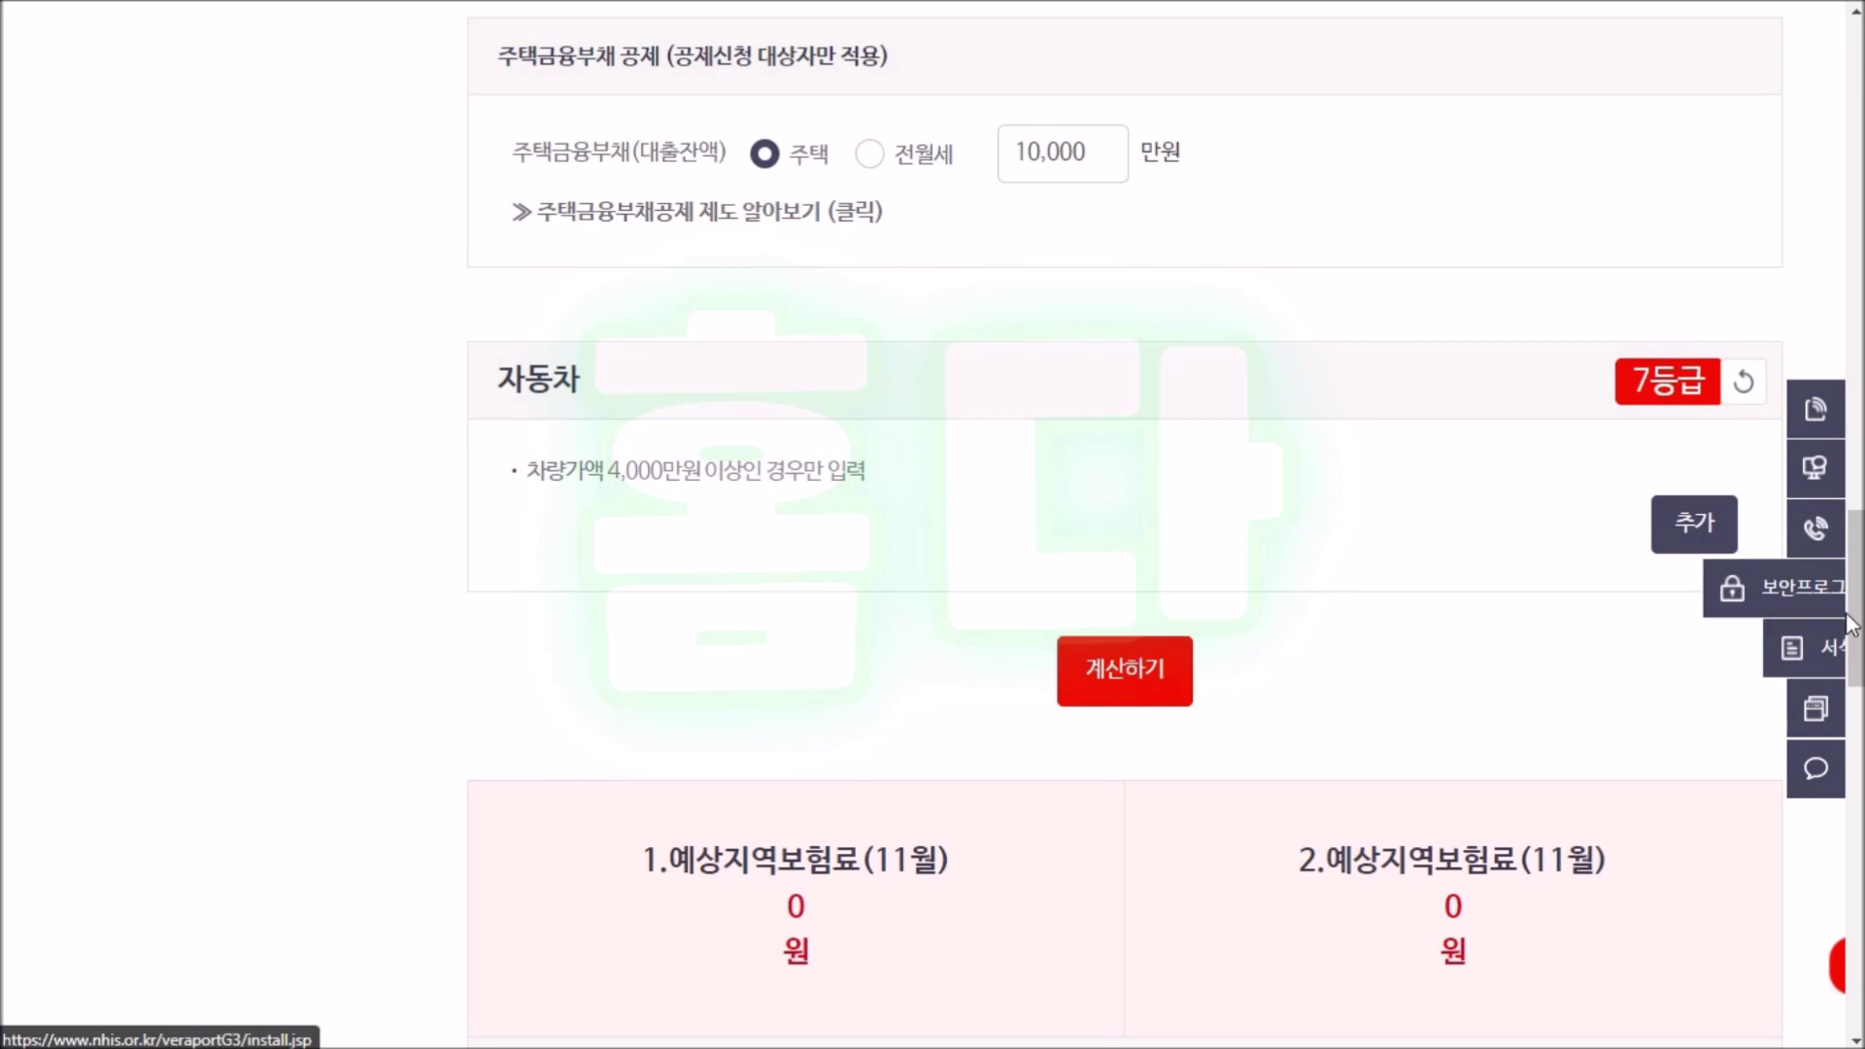
- Add a car entry in the 자동차 section and set its first registration date to 2018.05.01
drag(1853, 616, 1855, 677)
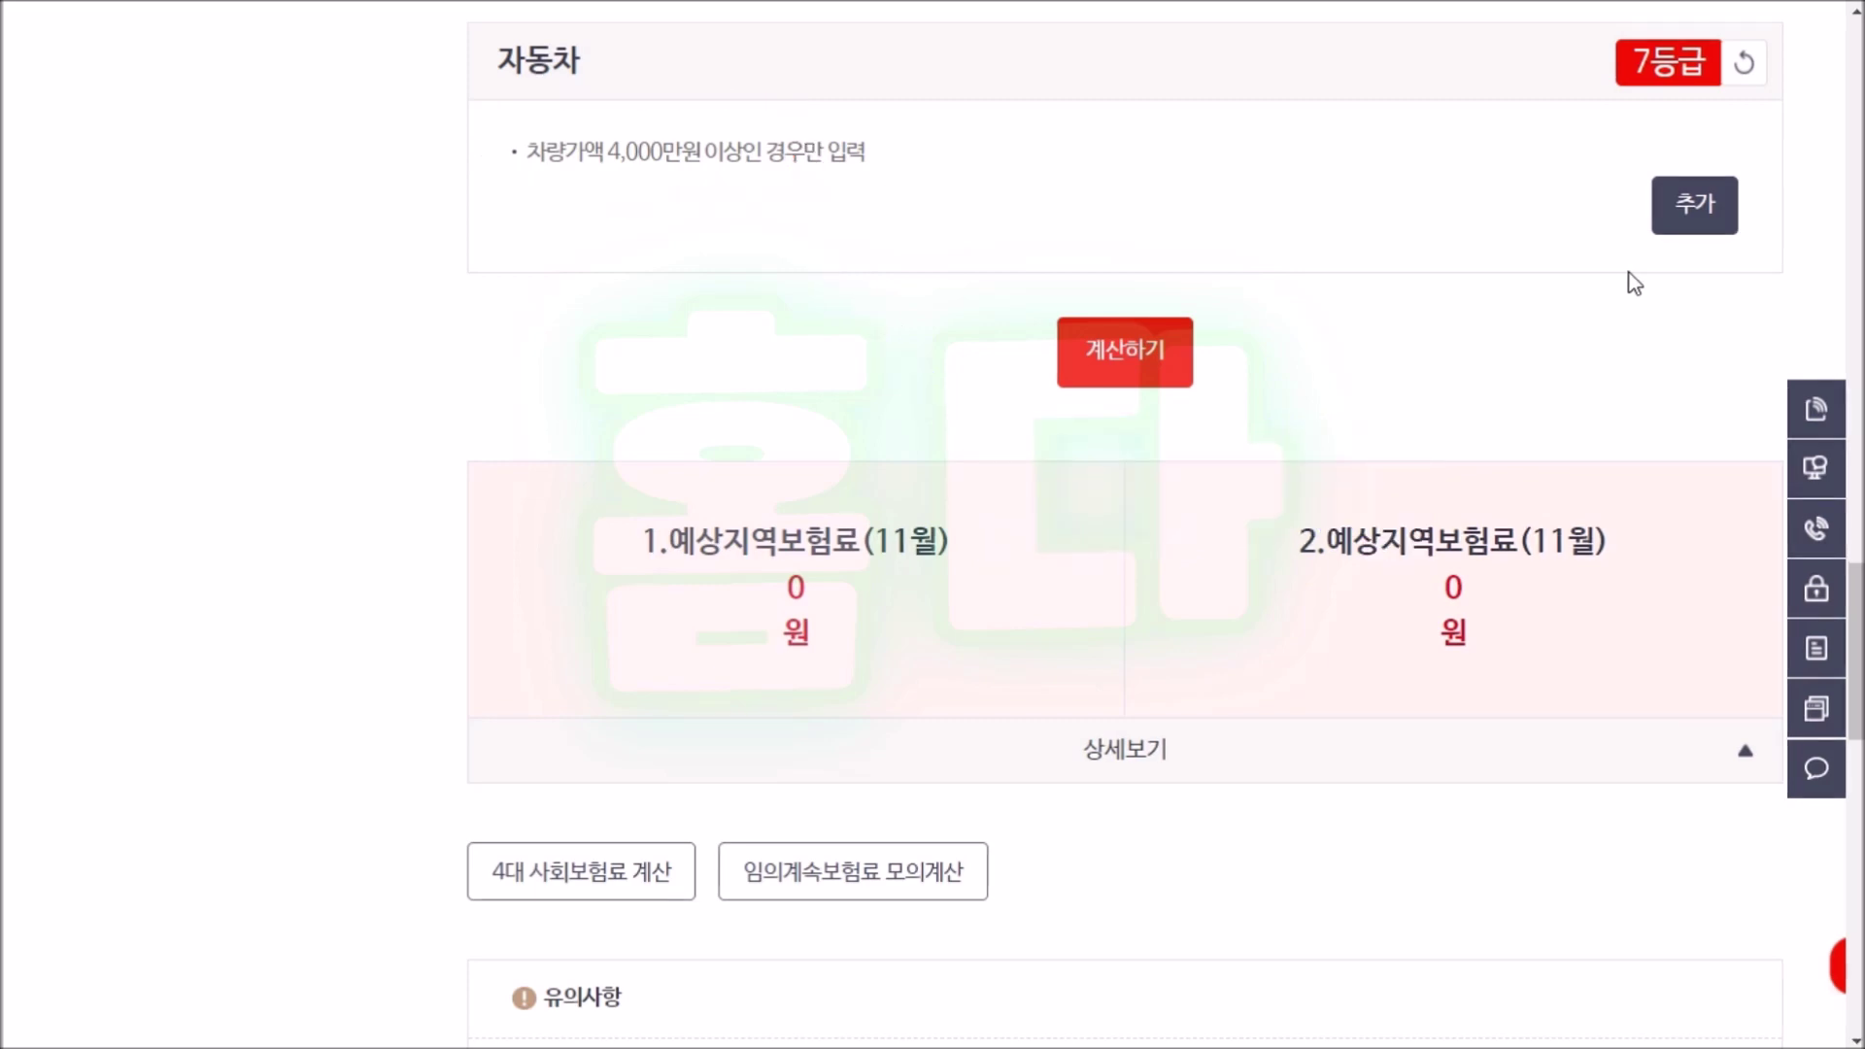
click(1694, 218)
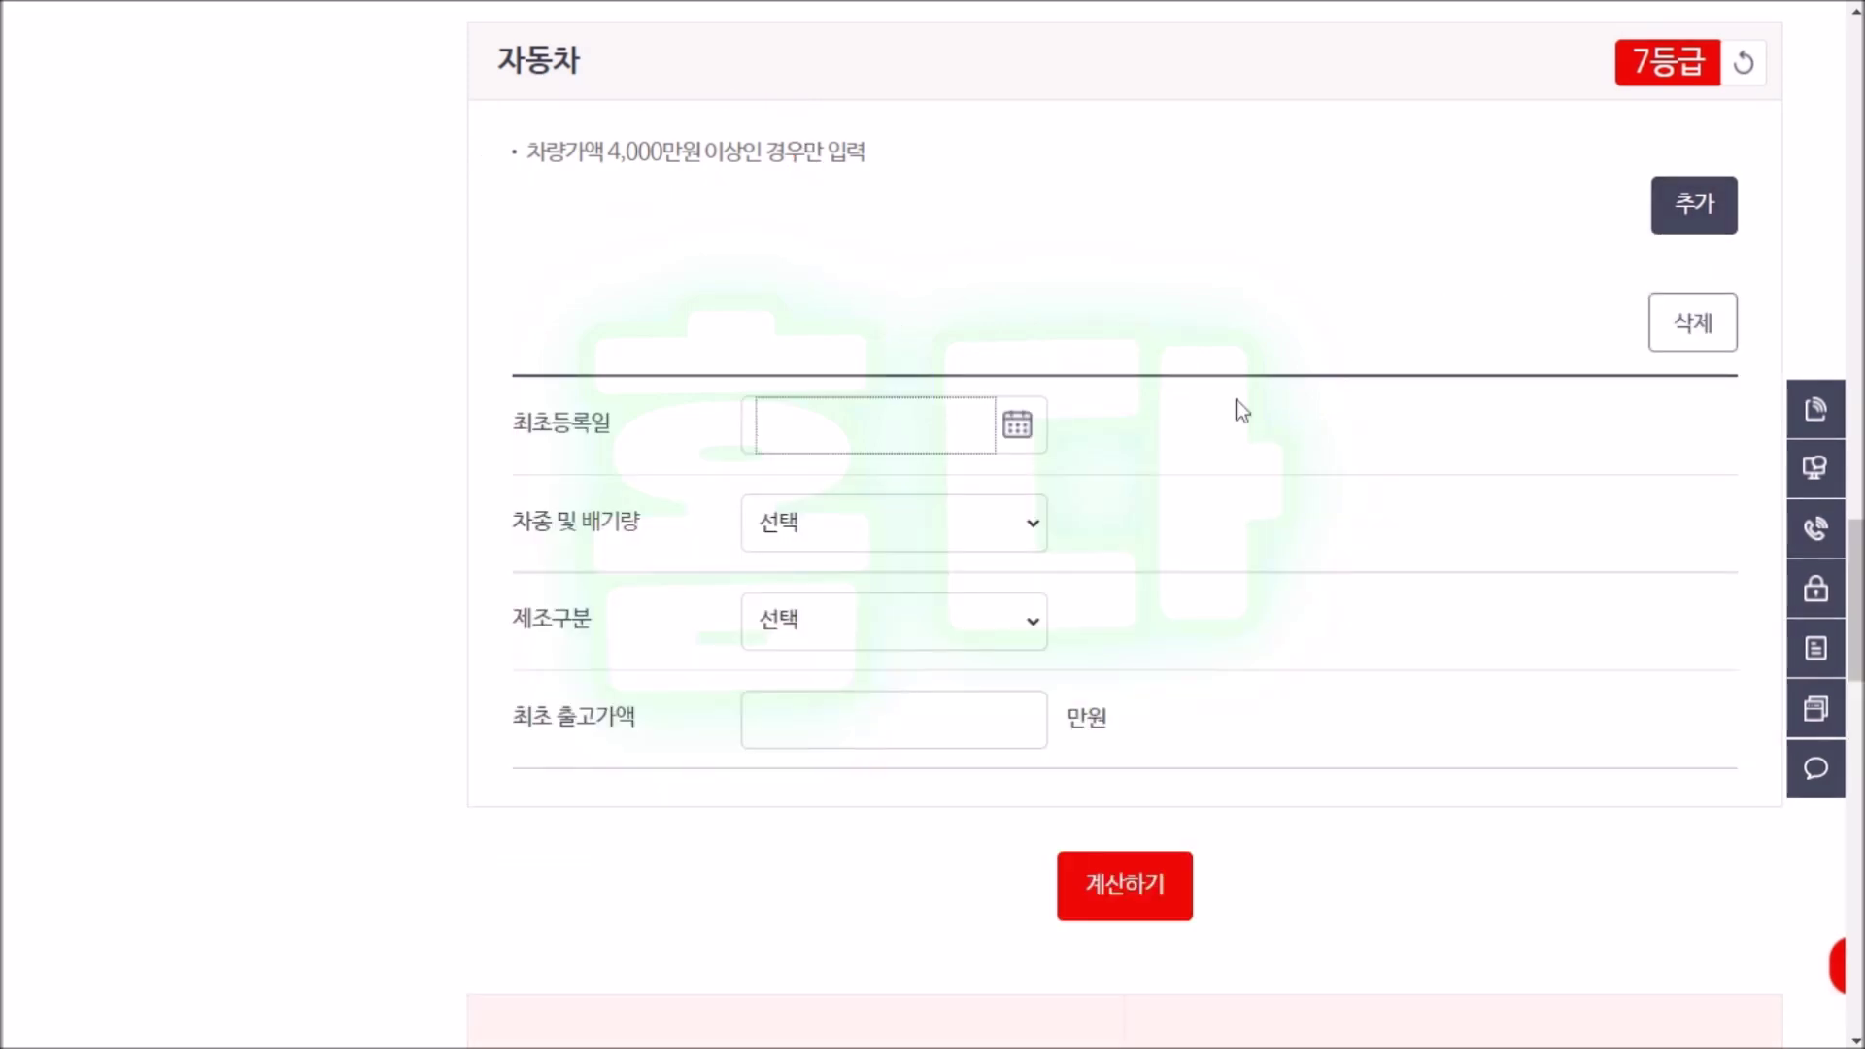
click(1017, 424)
click(921, 482)
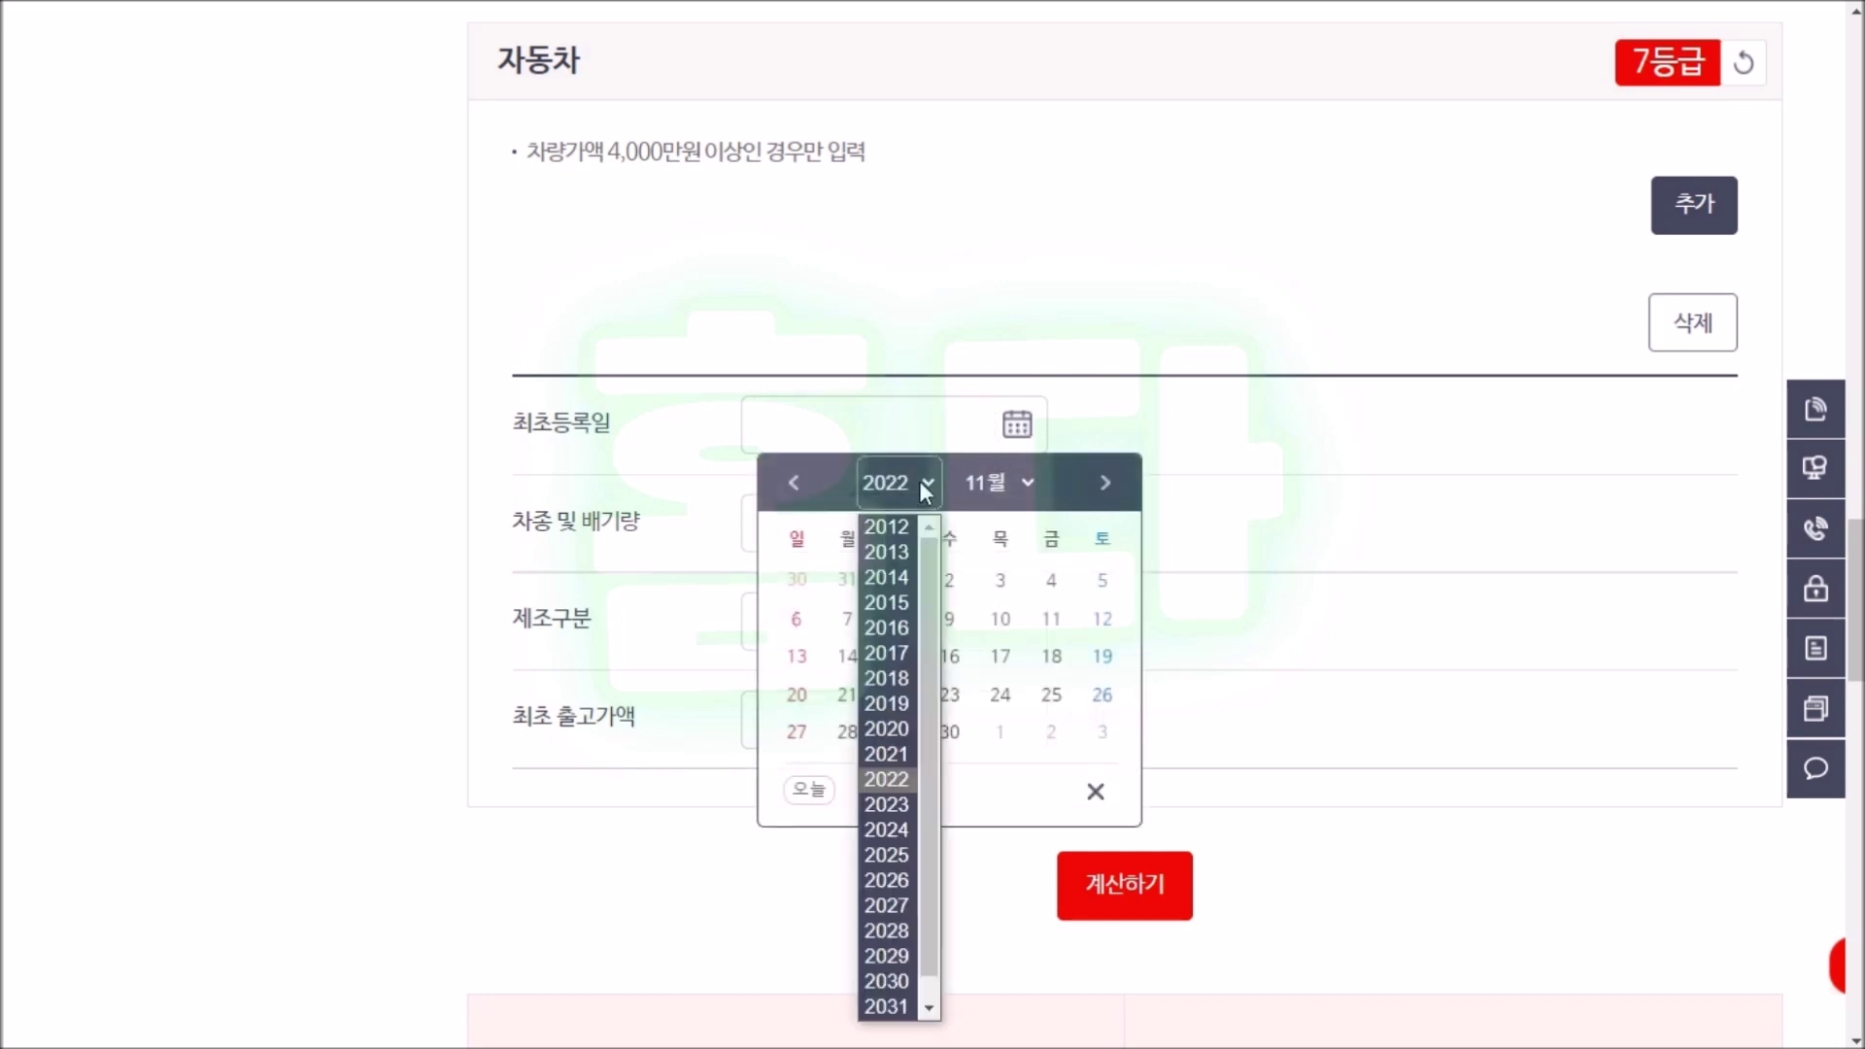
click(887, 678)
click(1023, 481)
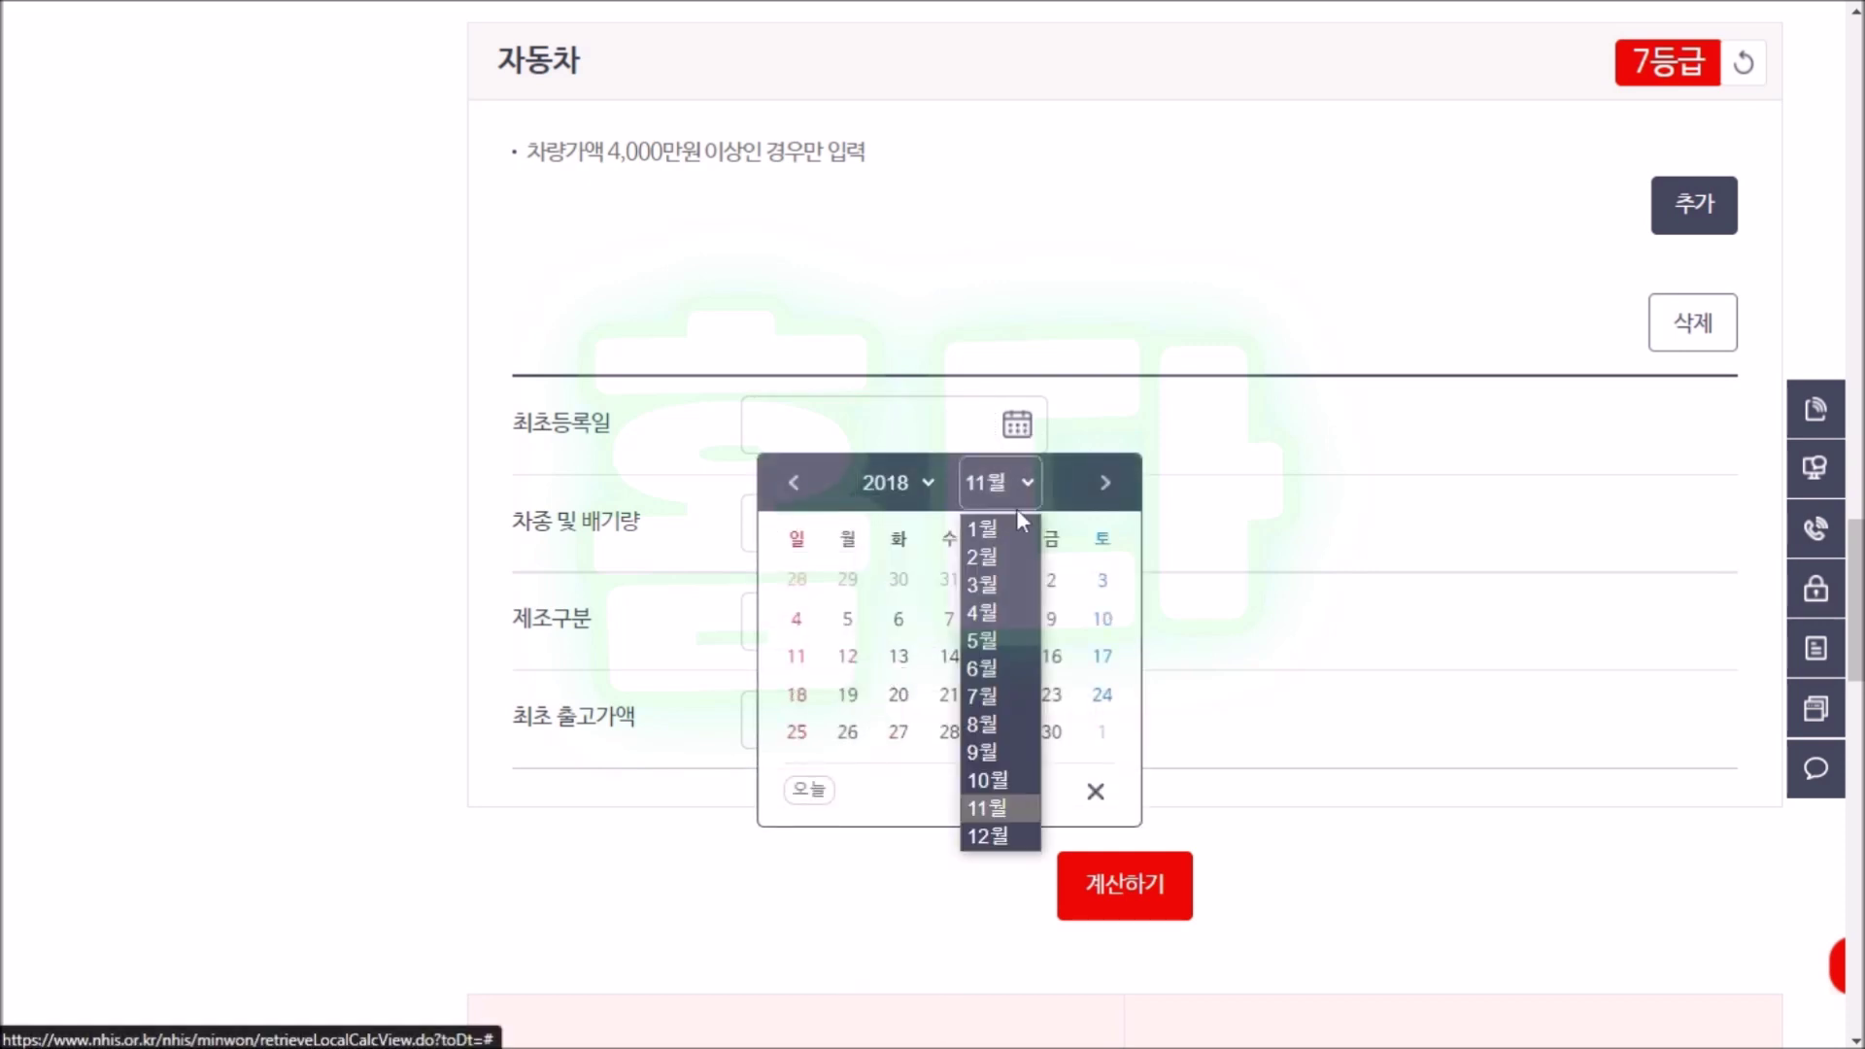
click(1010, 638)
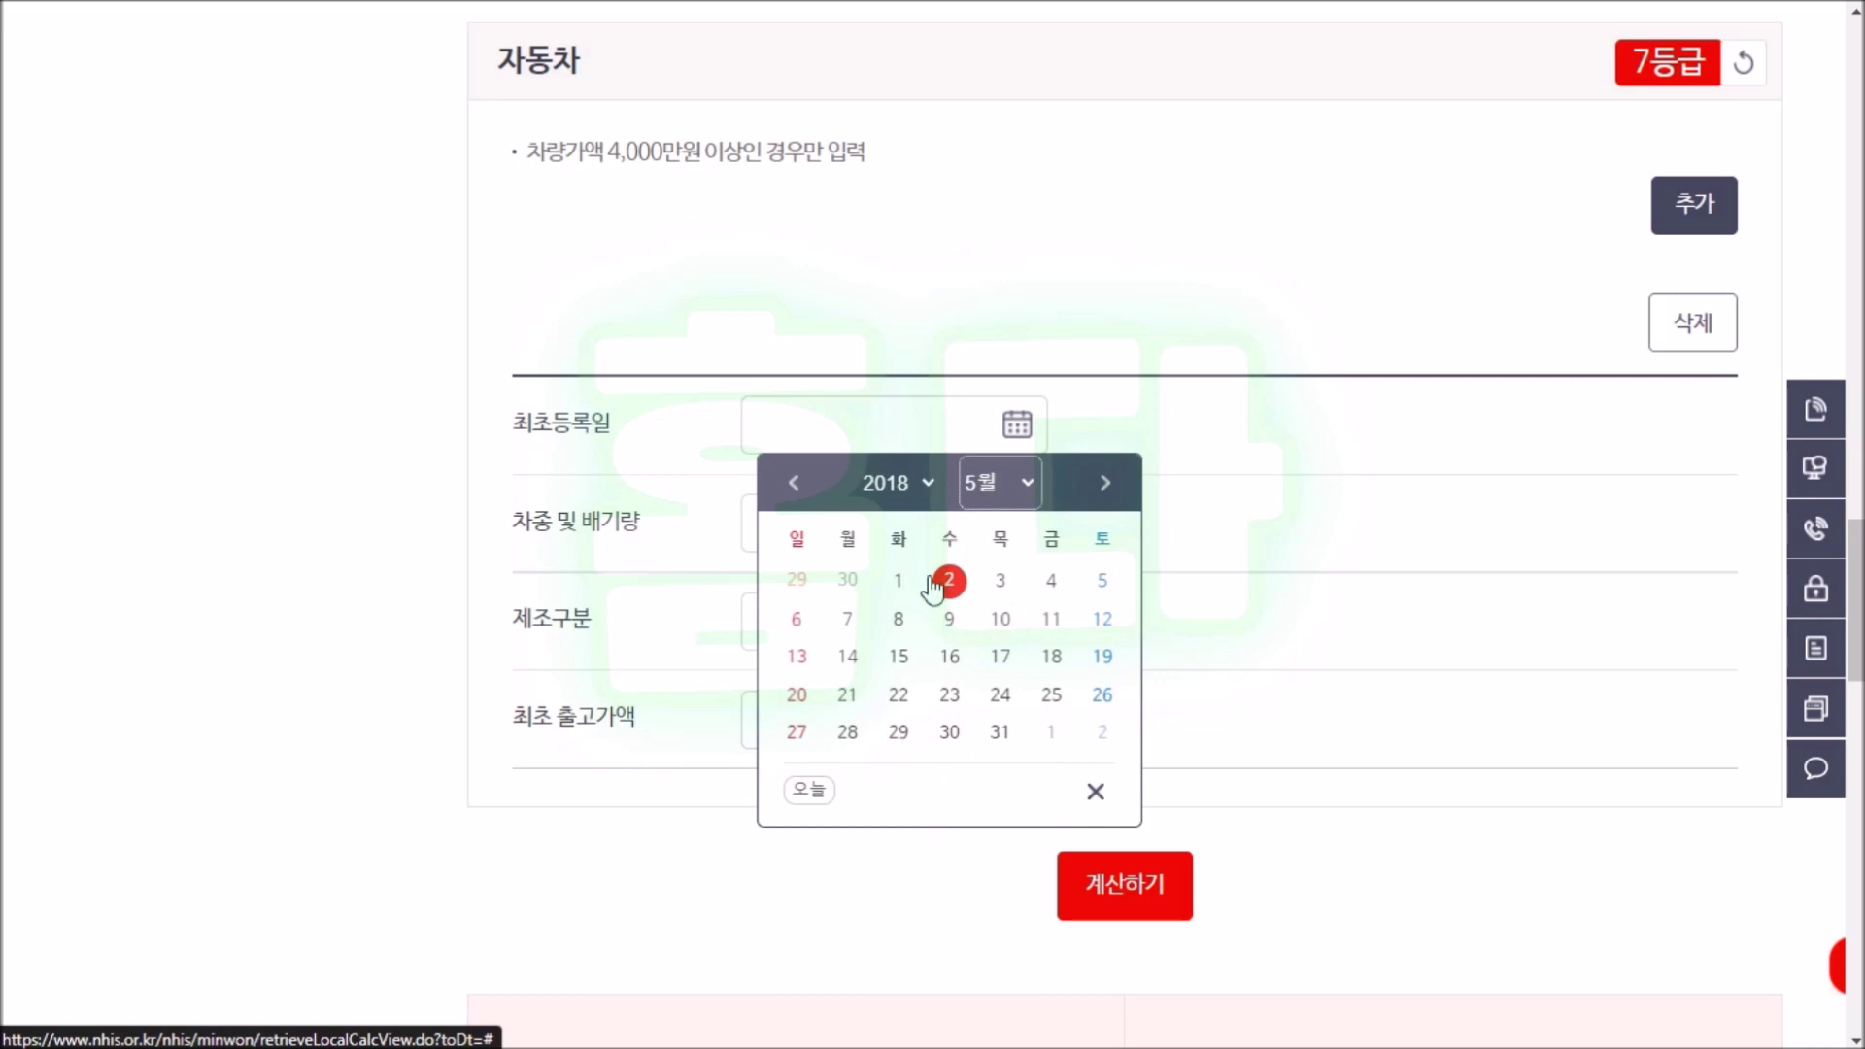
click(898, 580)
- Set the car's type and displacement to 승용자동차-3000cc 이하, its manufacture to 국내, and its original release price to 7,000만원
click(1025, 542)
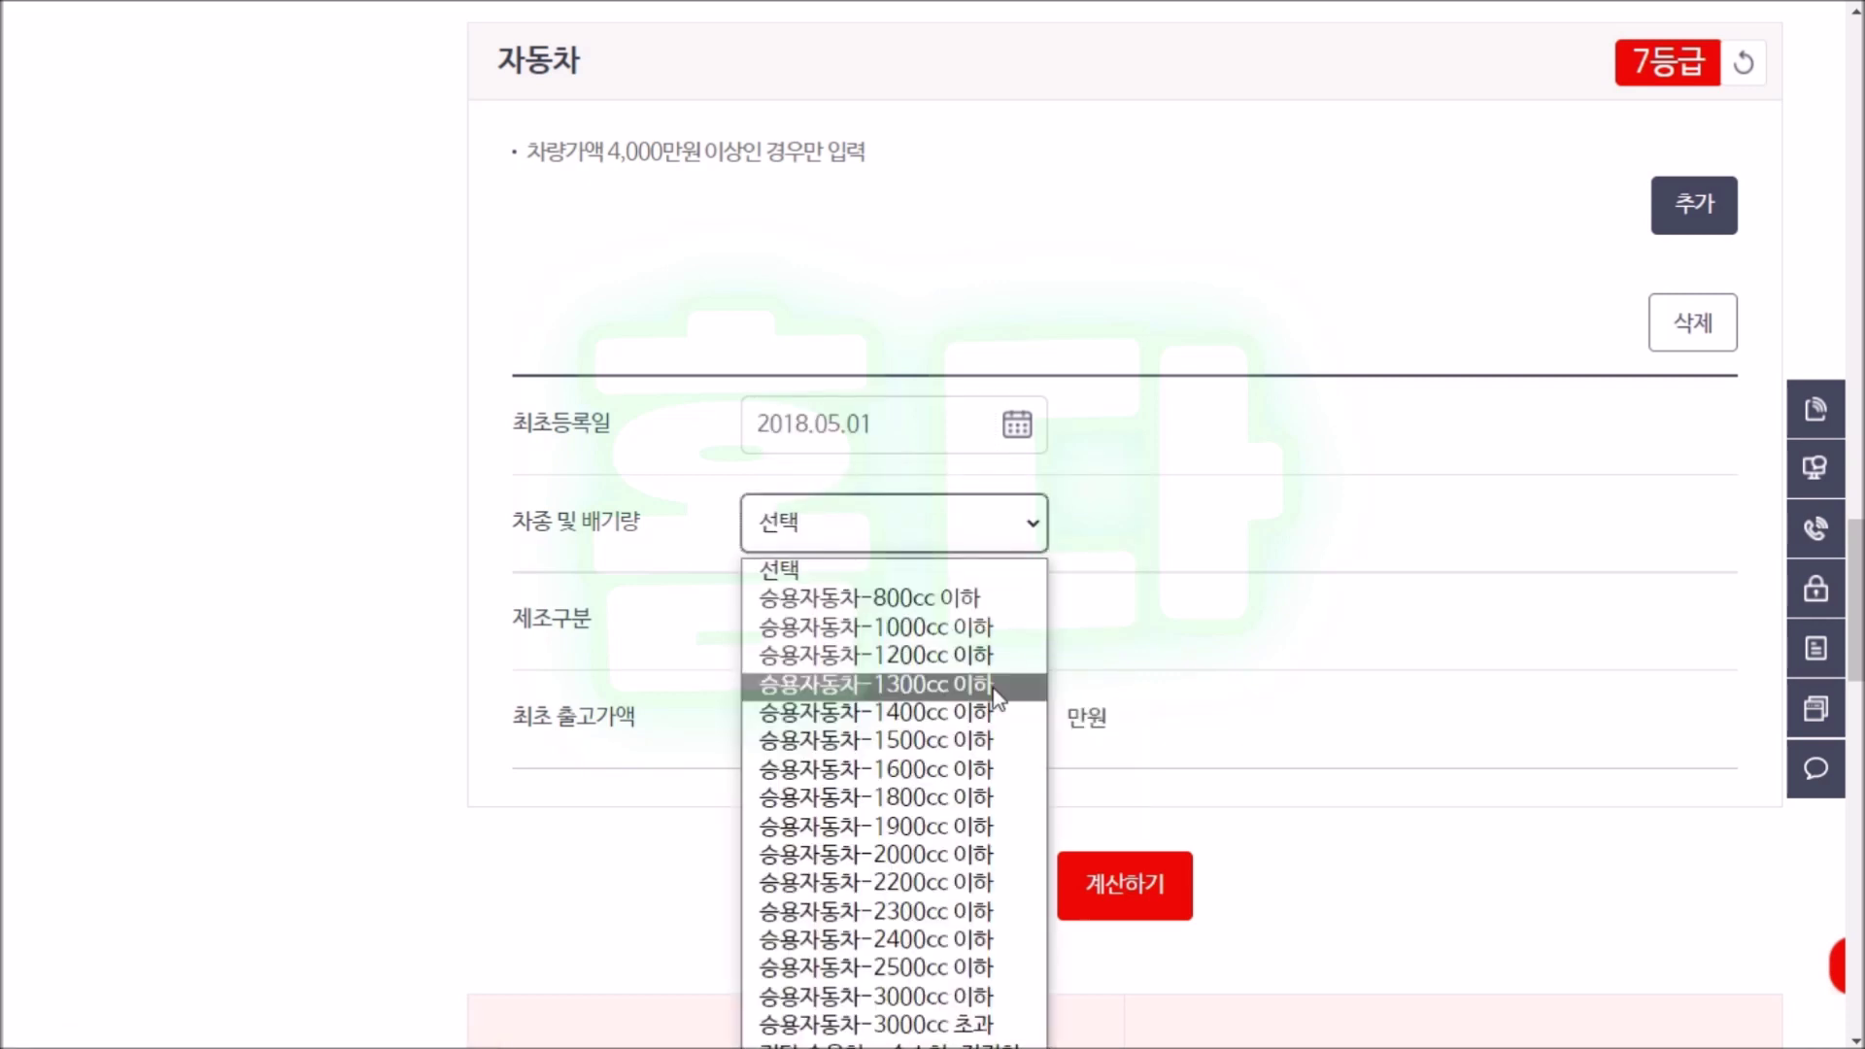
click(979, 992)
click(1006, 639)
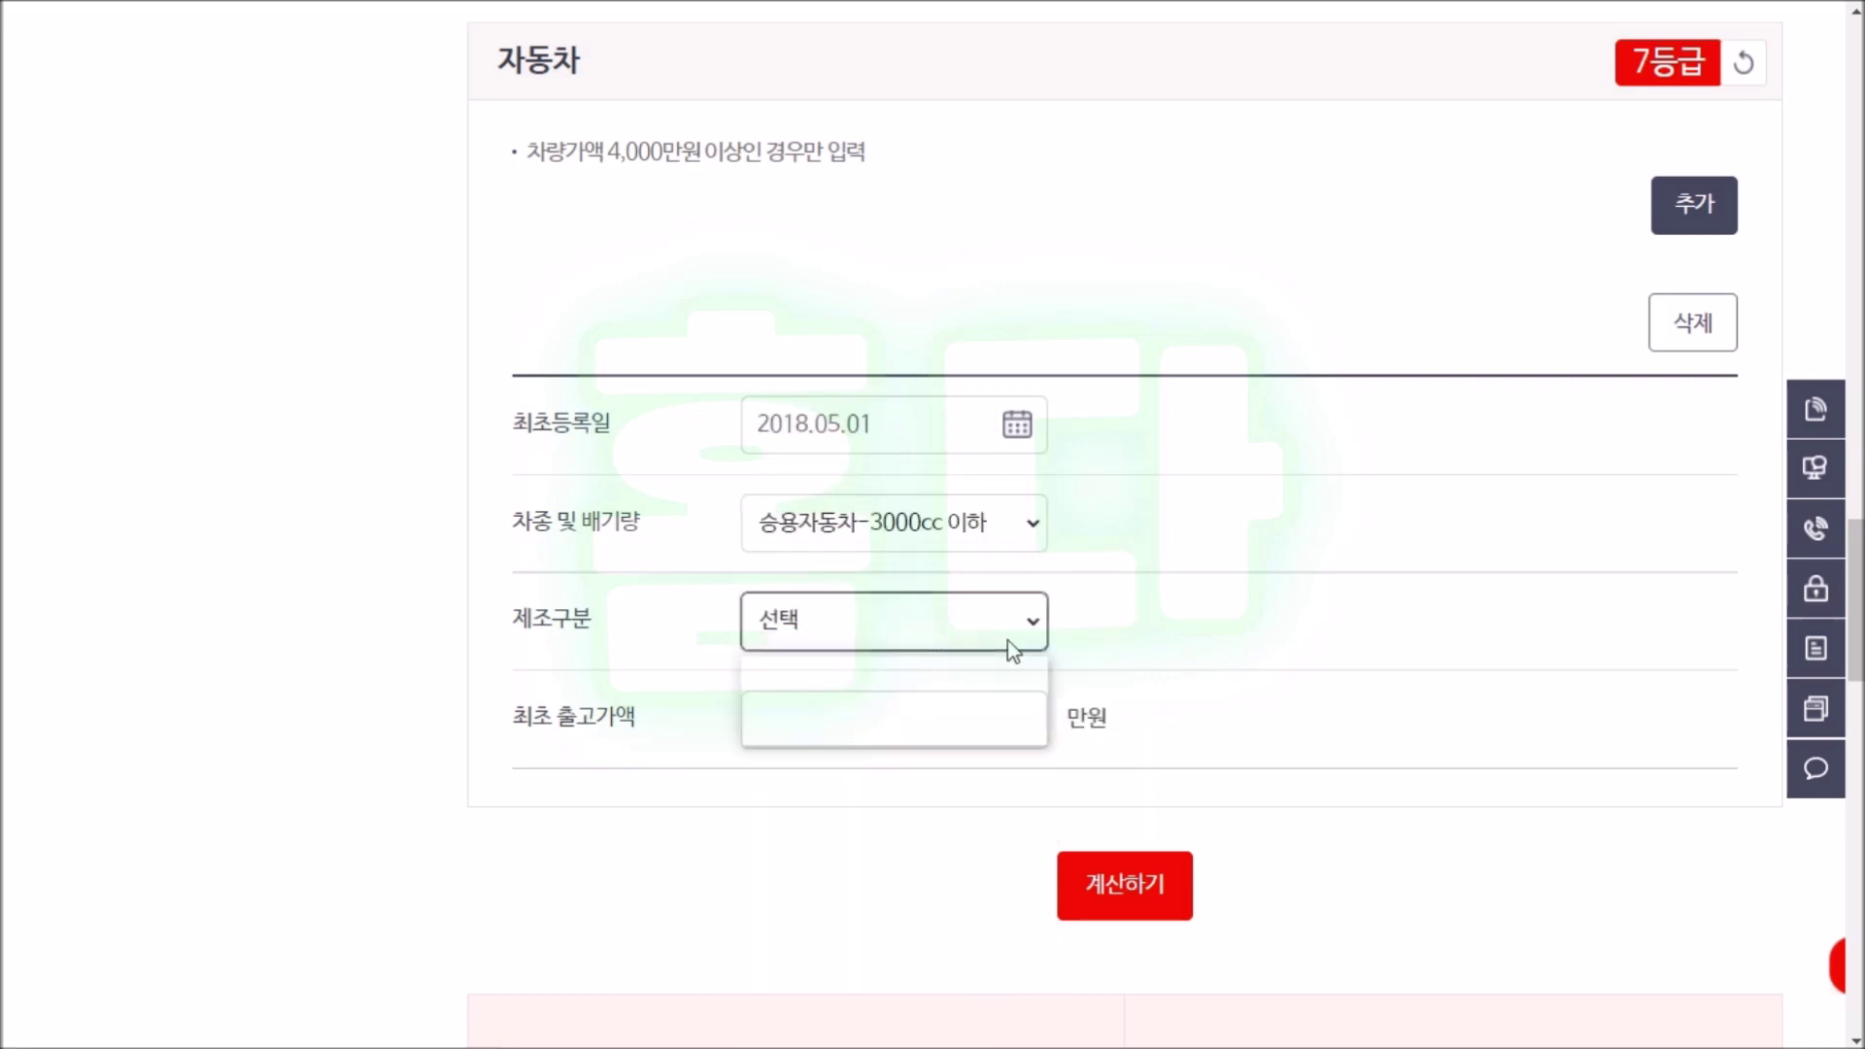
click(1010, 696)
click(1031, 714)
text(7000)
click(1239, 684)
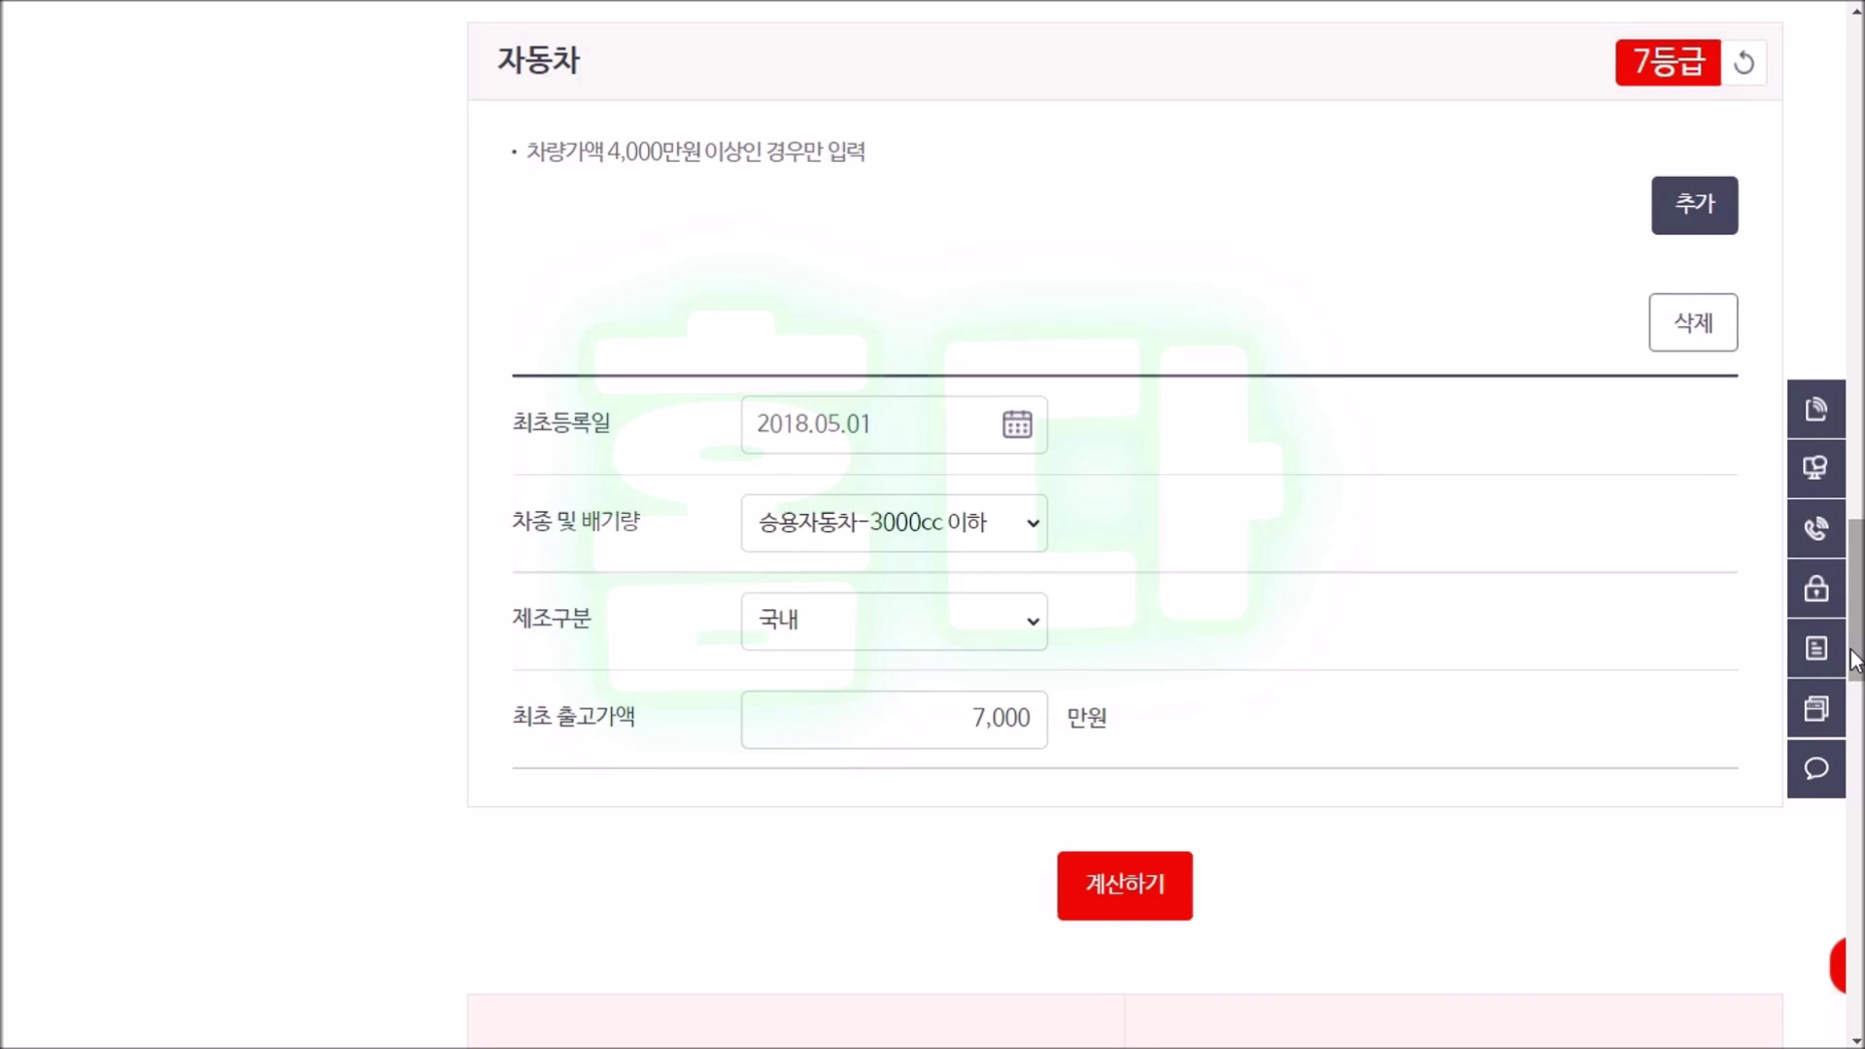
- Calculate the estimated regional health insurance premium from the entered income, property and car data
scroll(1855, 660, down, 7)
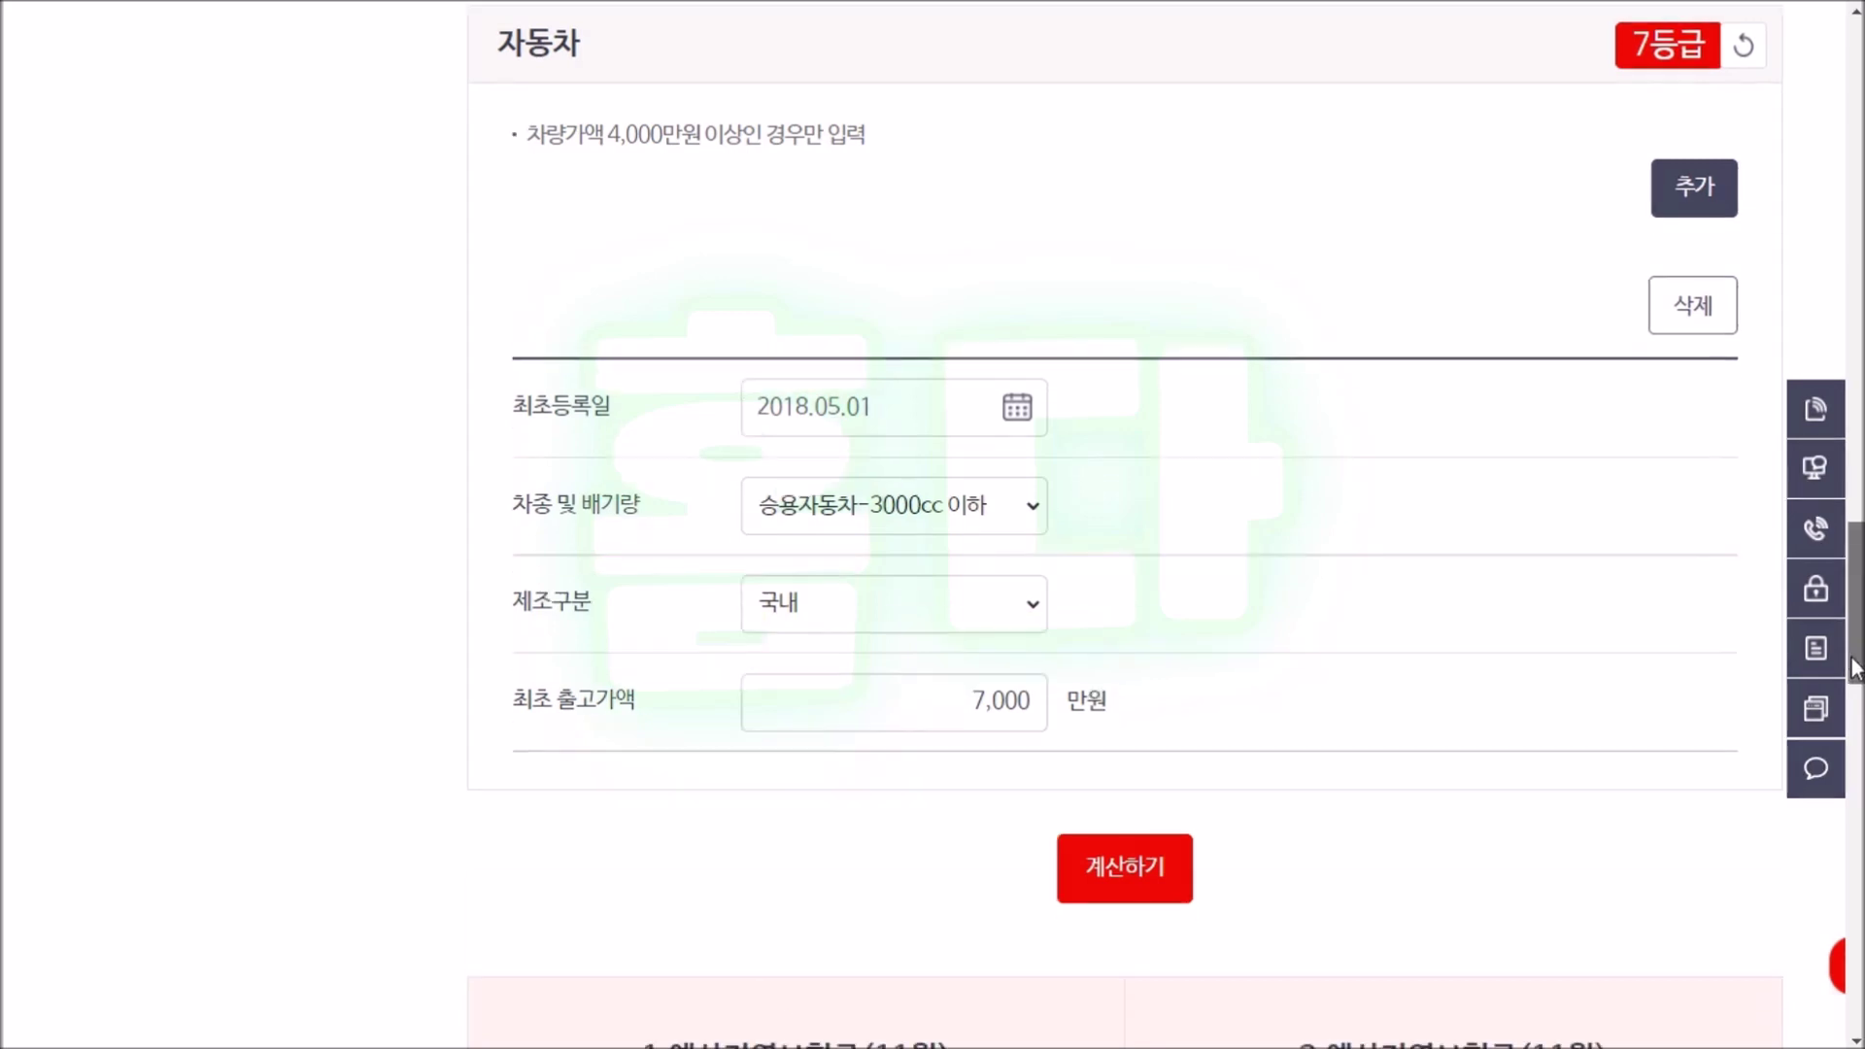
scroll(1125, 524, down, 1)
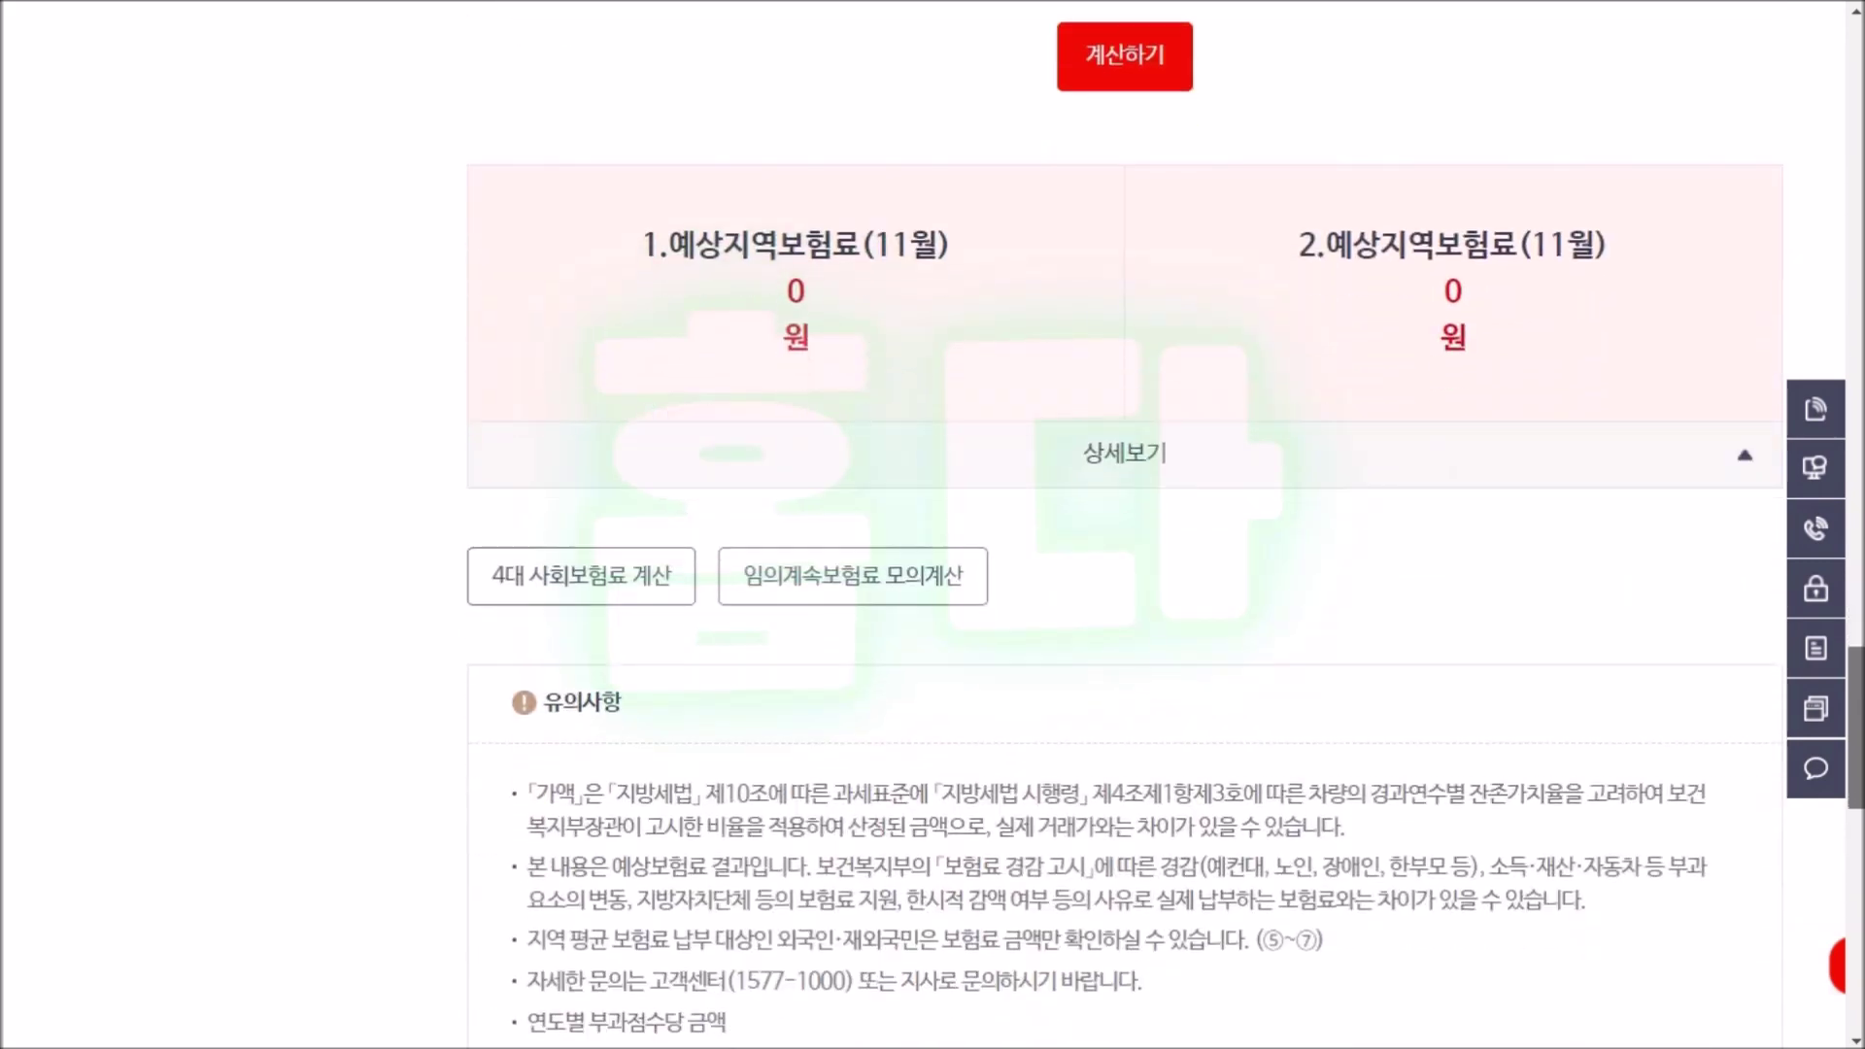
click(1125, 76)
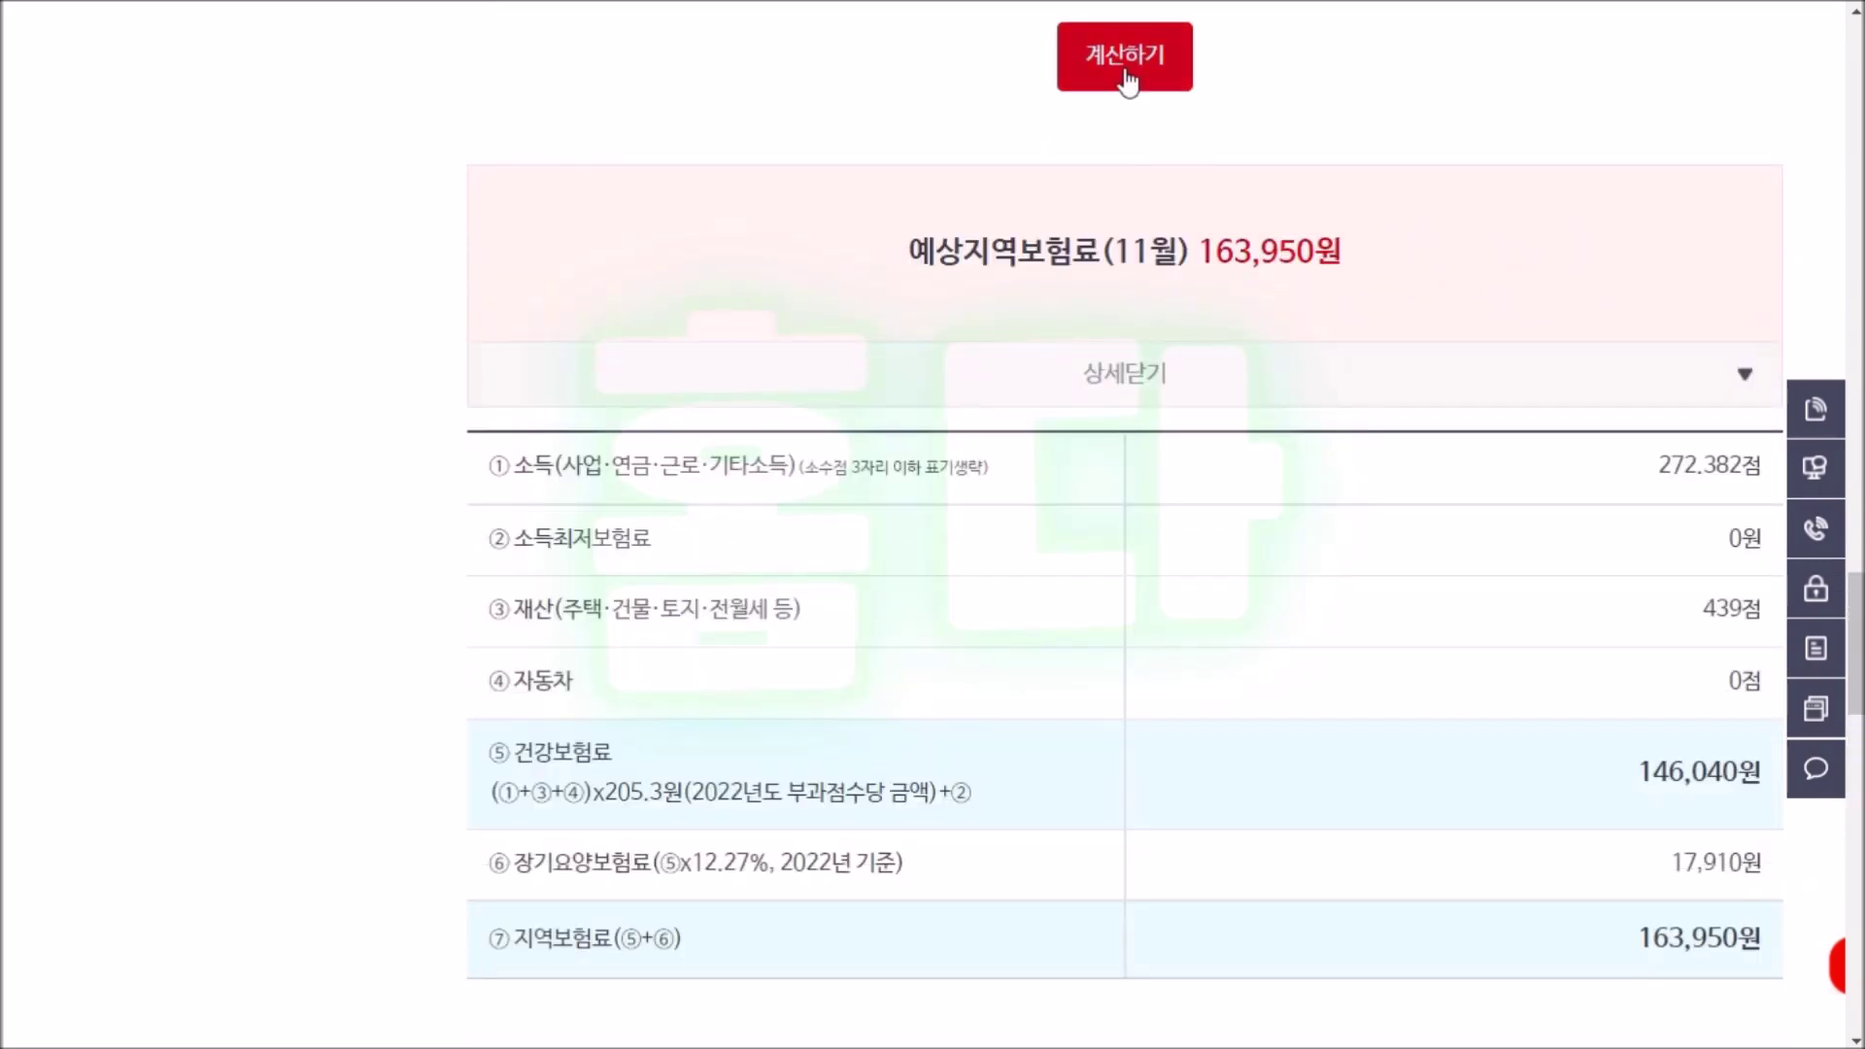